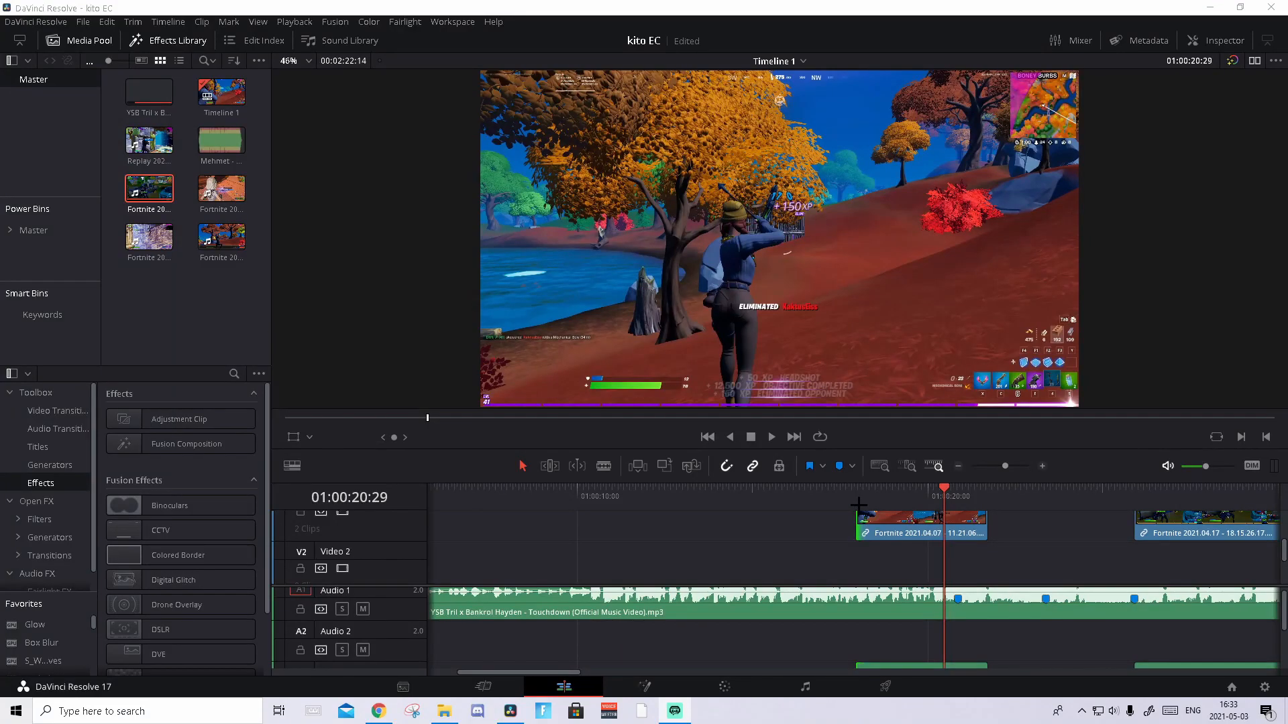
- Show the retime curve of the Fortnite 2021.04.07 clip on Video 3 and enlarge the timeline area
left_click(918, 497)
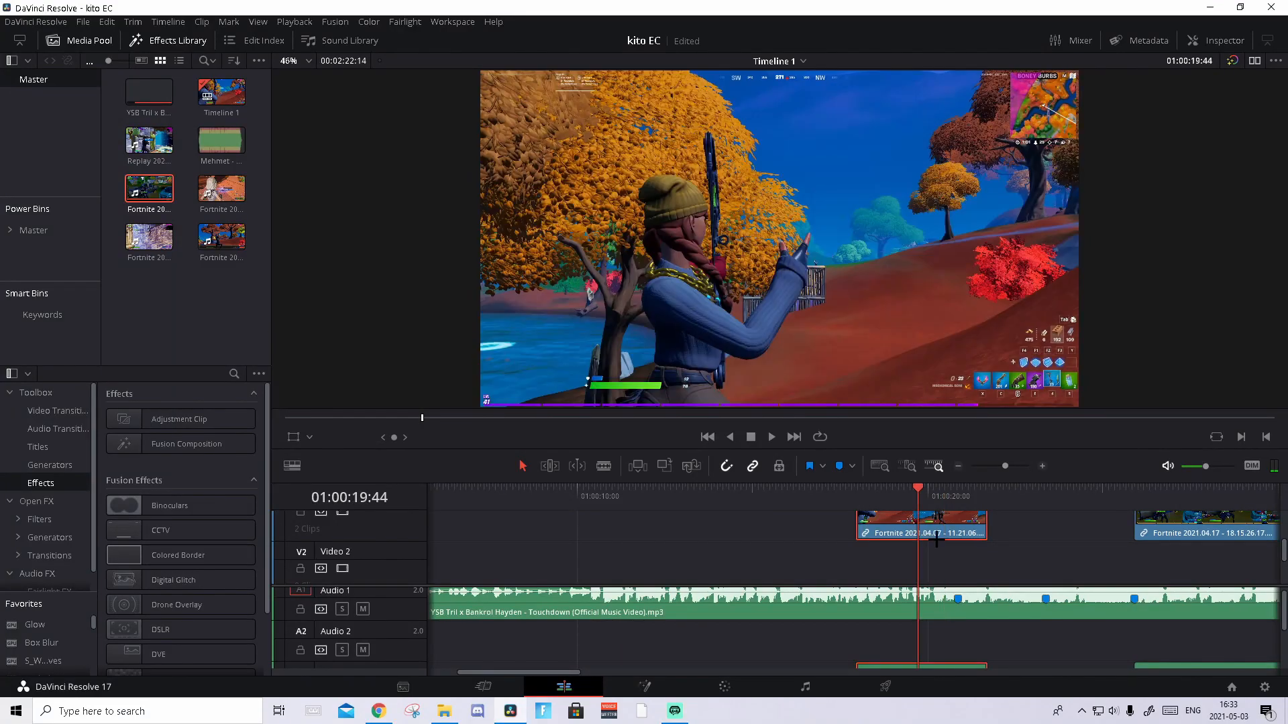
scroll(937, 541, "up", 1)
right_click(940, 540)
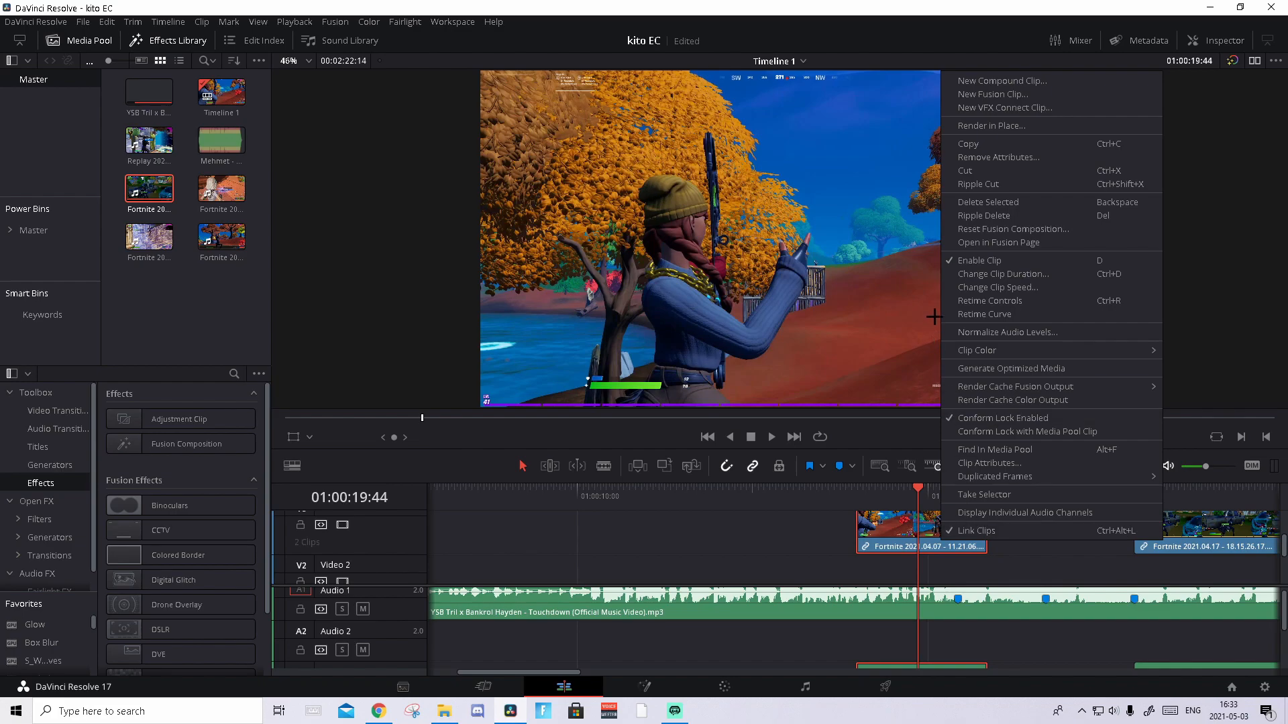
left_click(1006, 312)
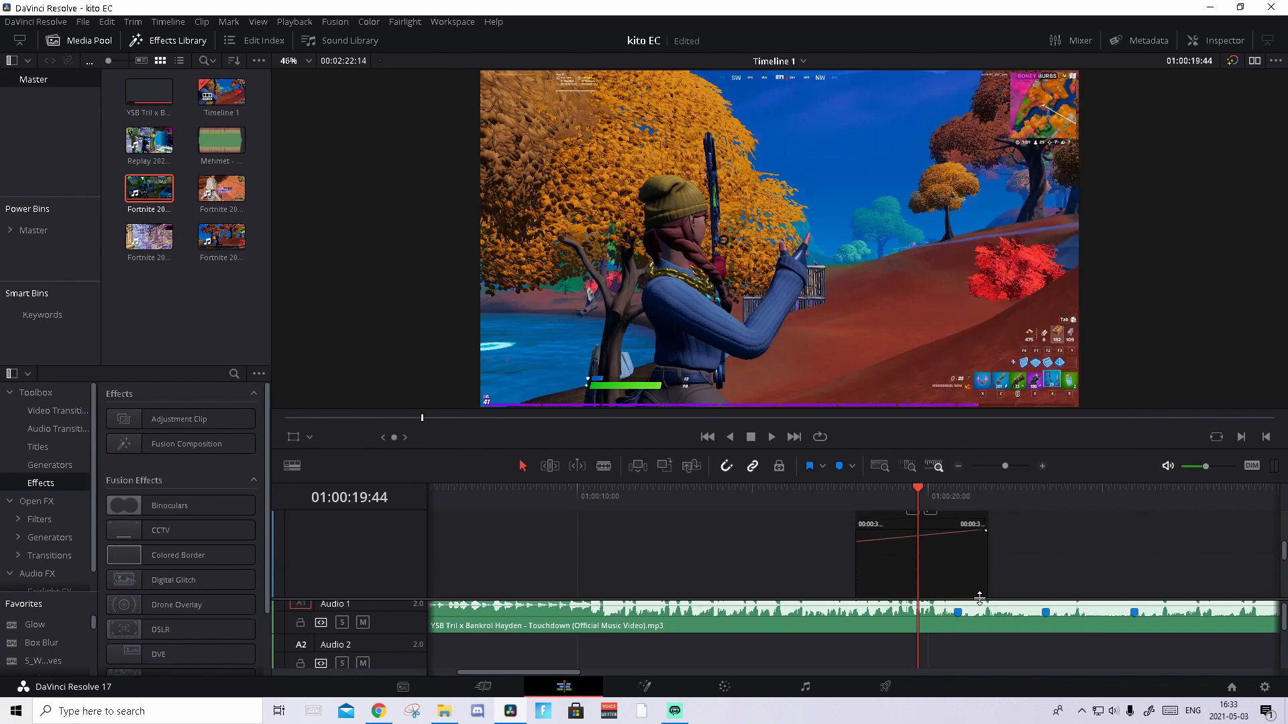
left_click_drag(992, 482, 992, 433)
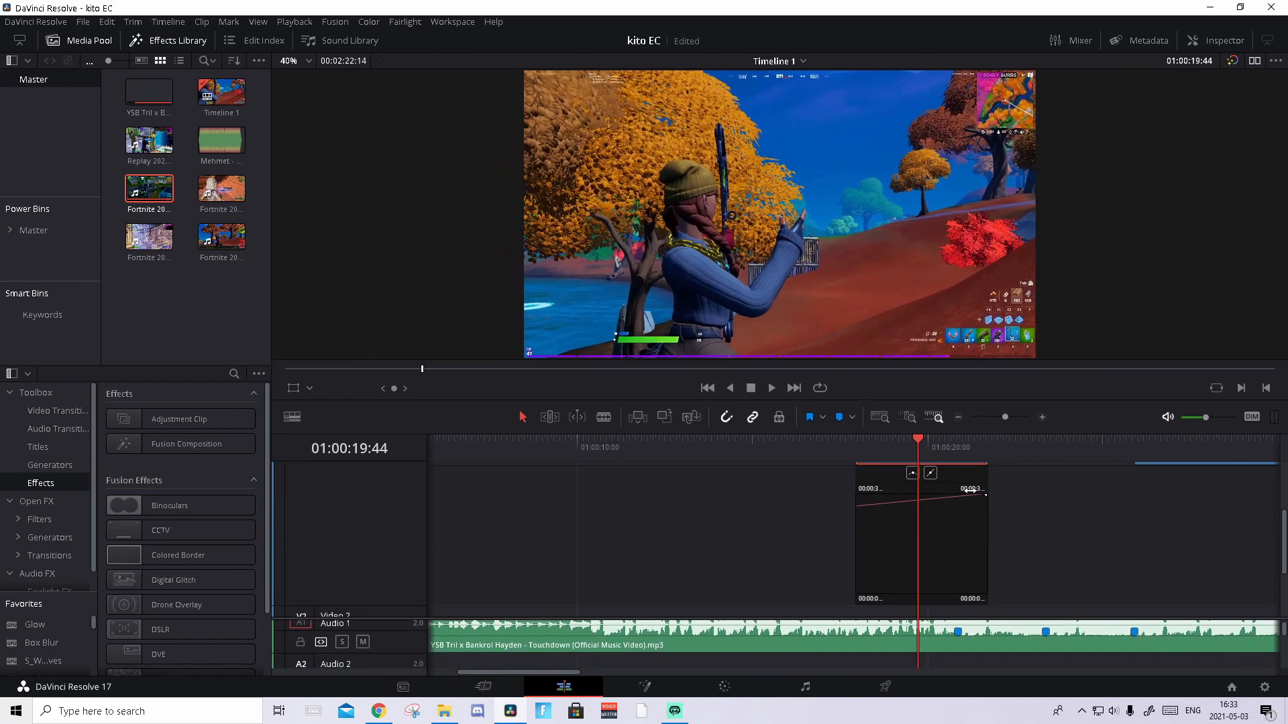
- Display the Retime Speed curve for the clip instead of the Retime Frame curve
left_click(1041, 418)
left_click(611, 474)
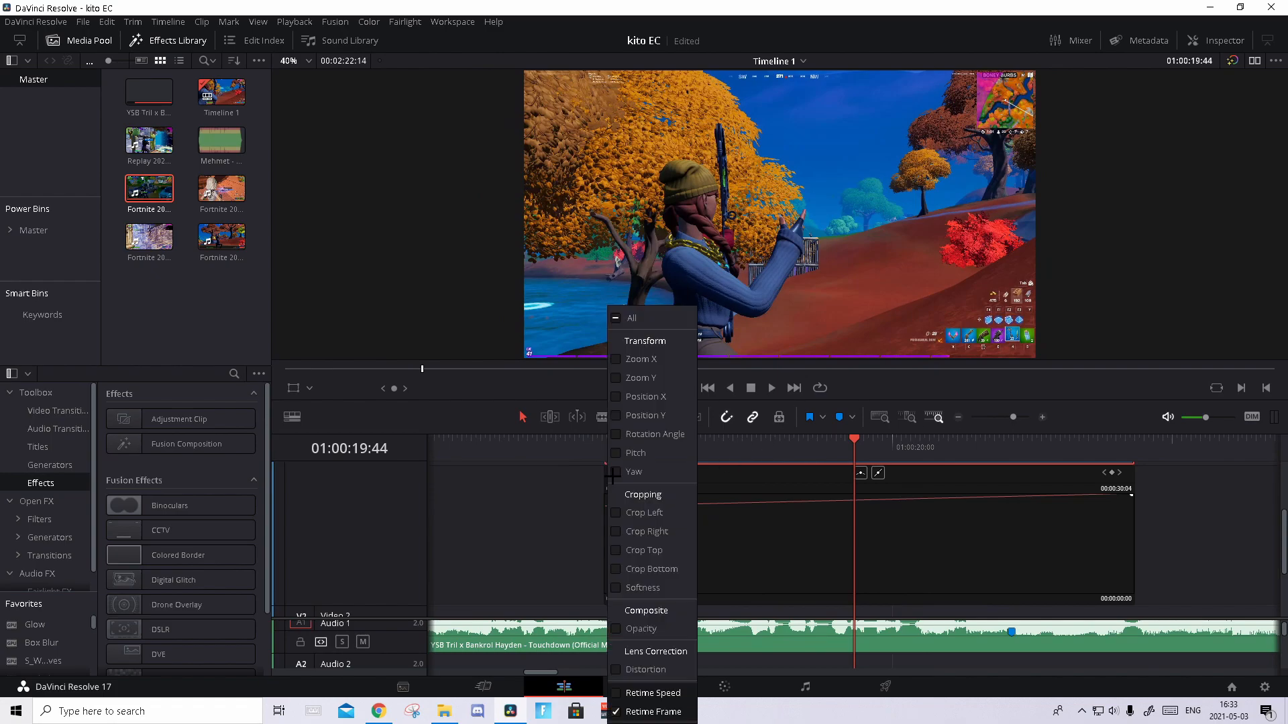
left_click(615, 693)
left_click(614, 712)
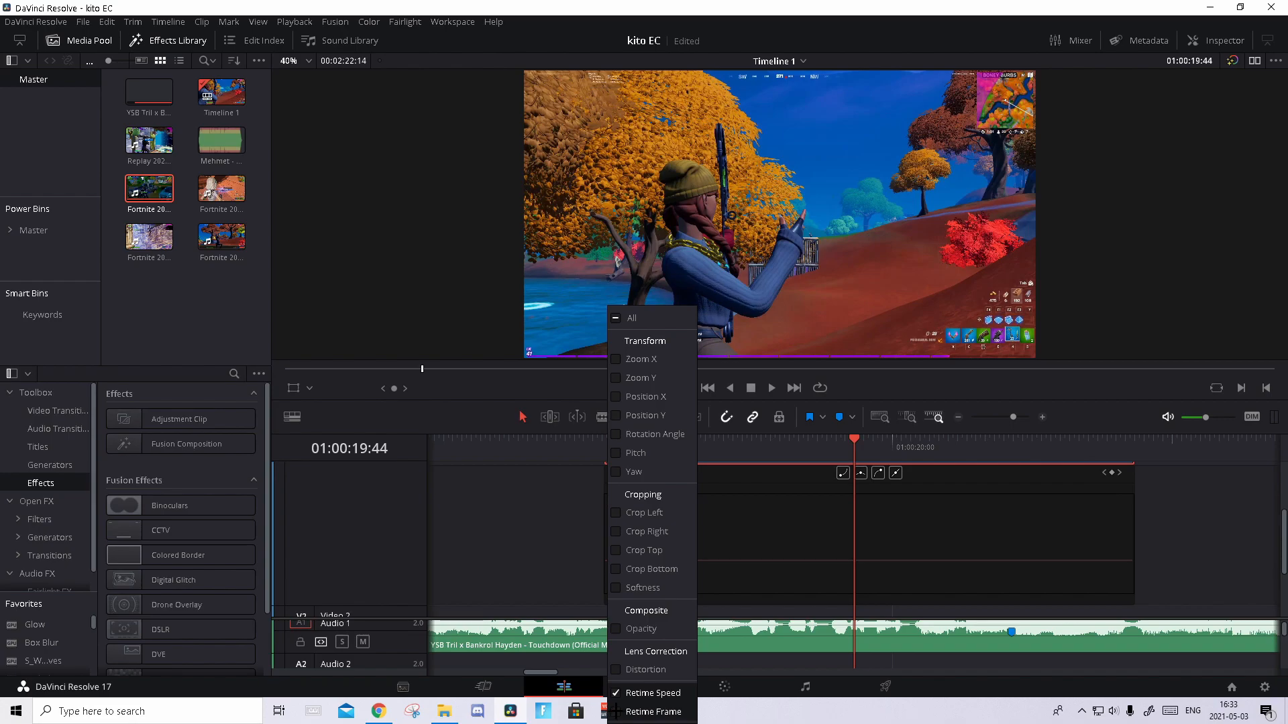
left_click(868, 575)
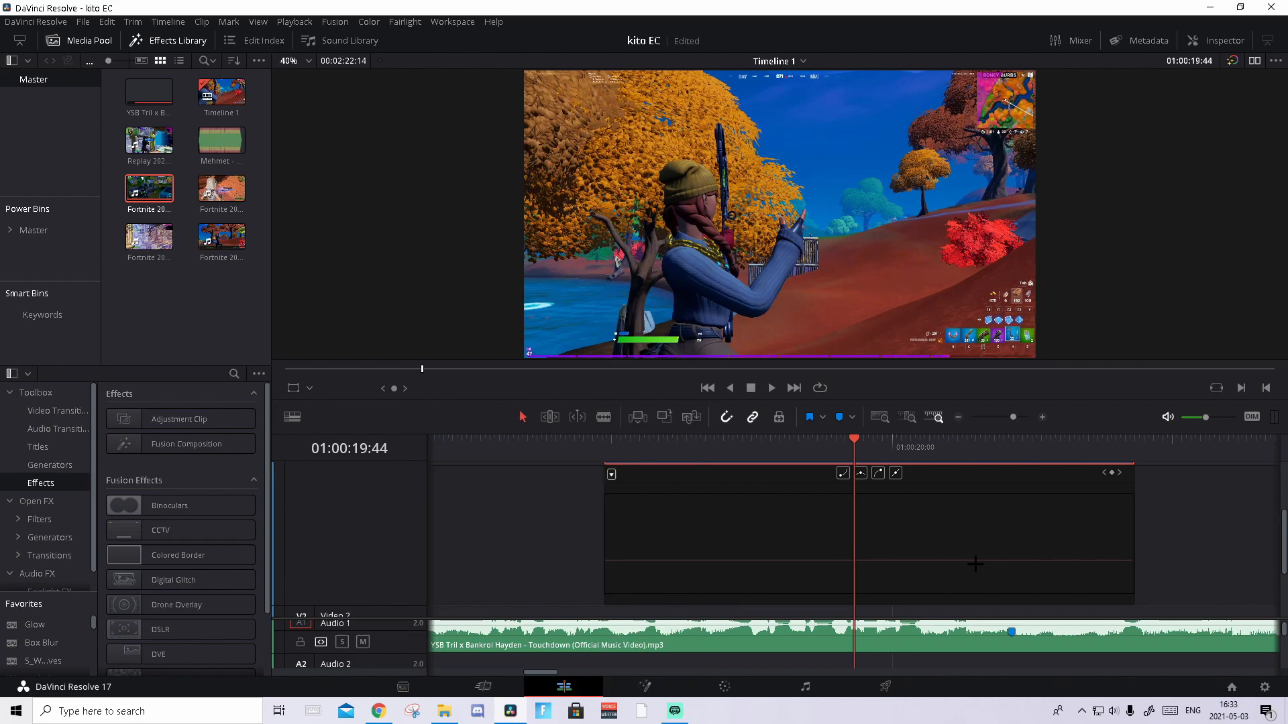
left_click(901, 561)
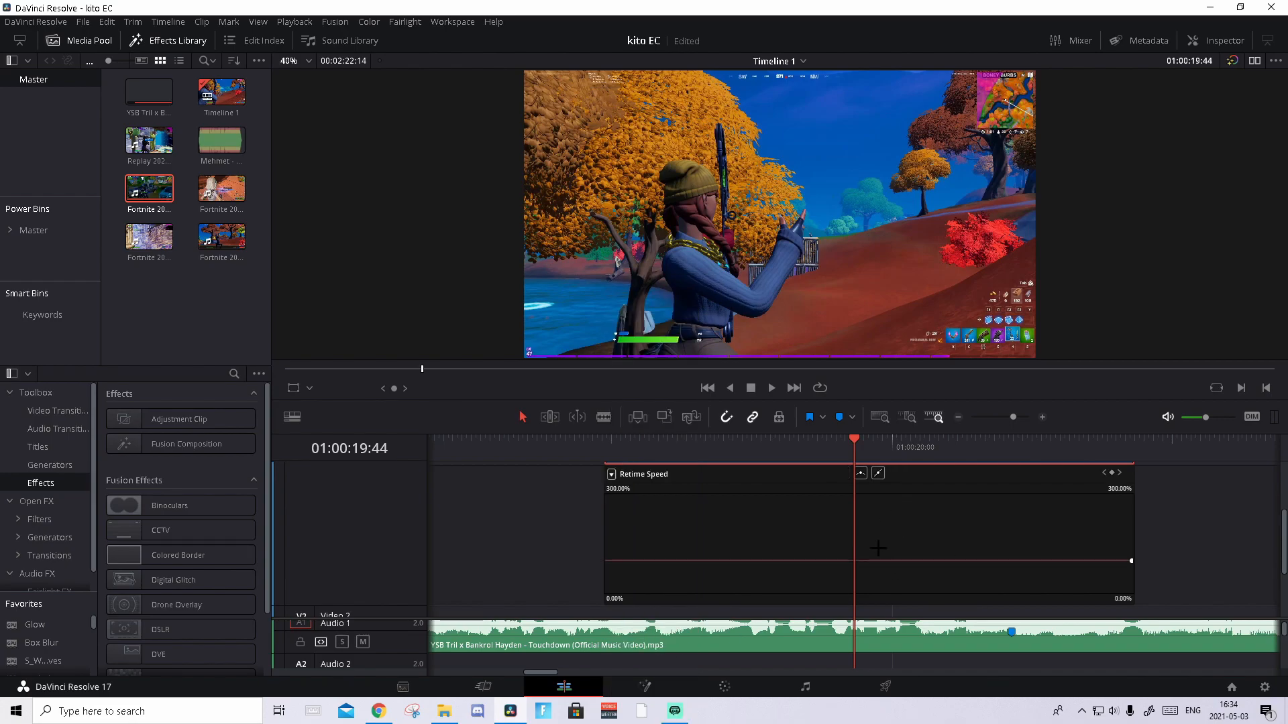
- Add a keyframe on the Retime Speed curve at 01:00:19:51, where the 170 damage number shows
left_click_drag(855, 442, 860, 440)
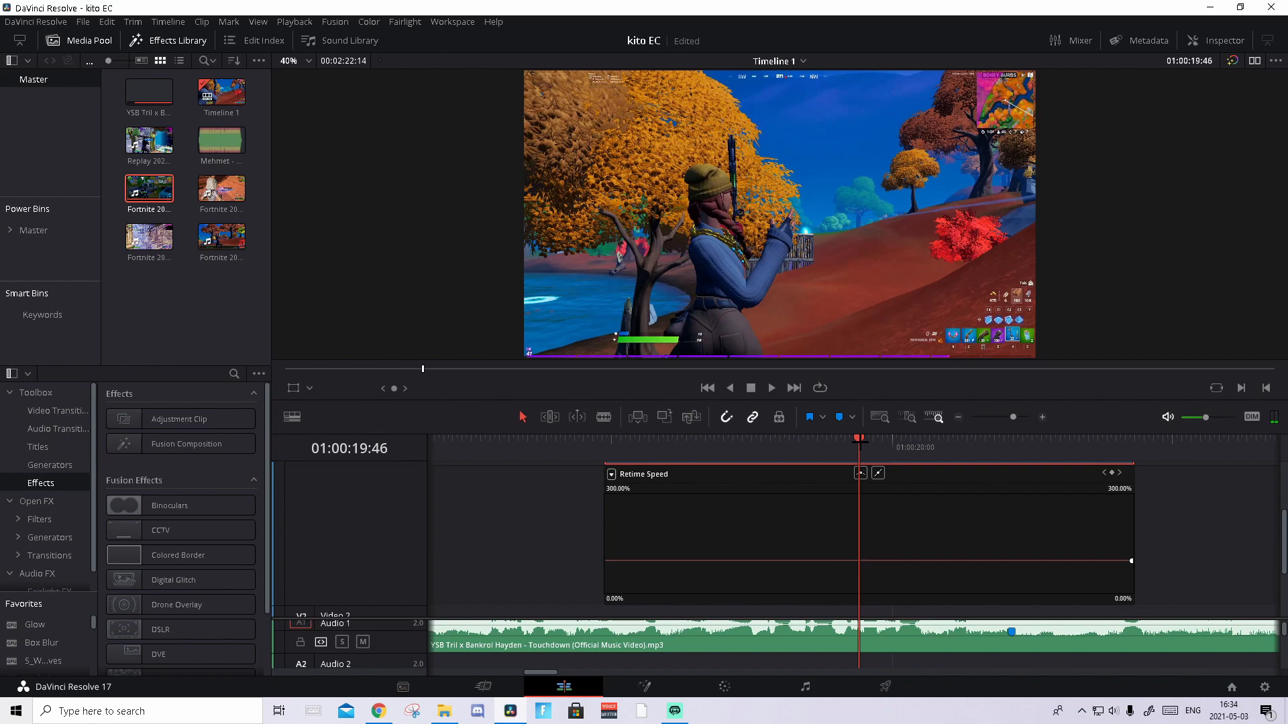
key("Right")
key("Right")
scroll(832, 236, "up", 8)
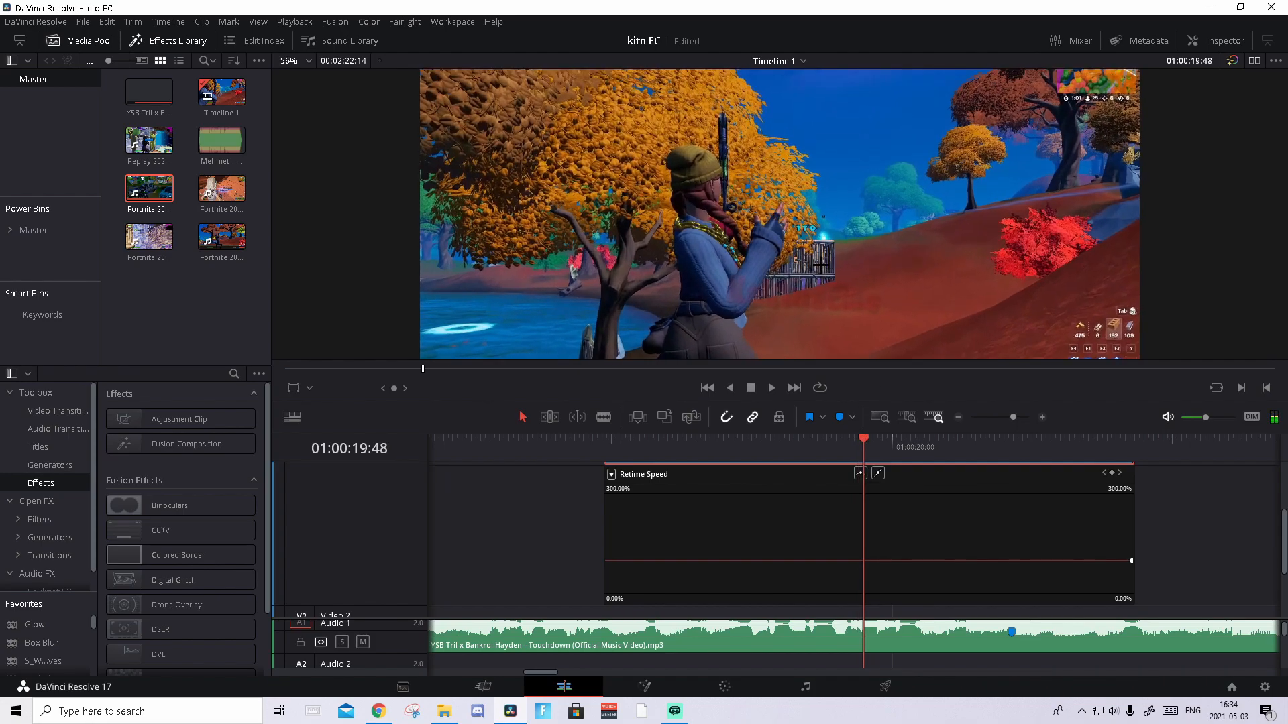
scroll(832, 236, "down", 2)
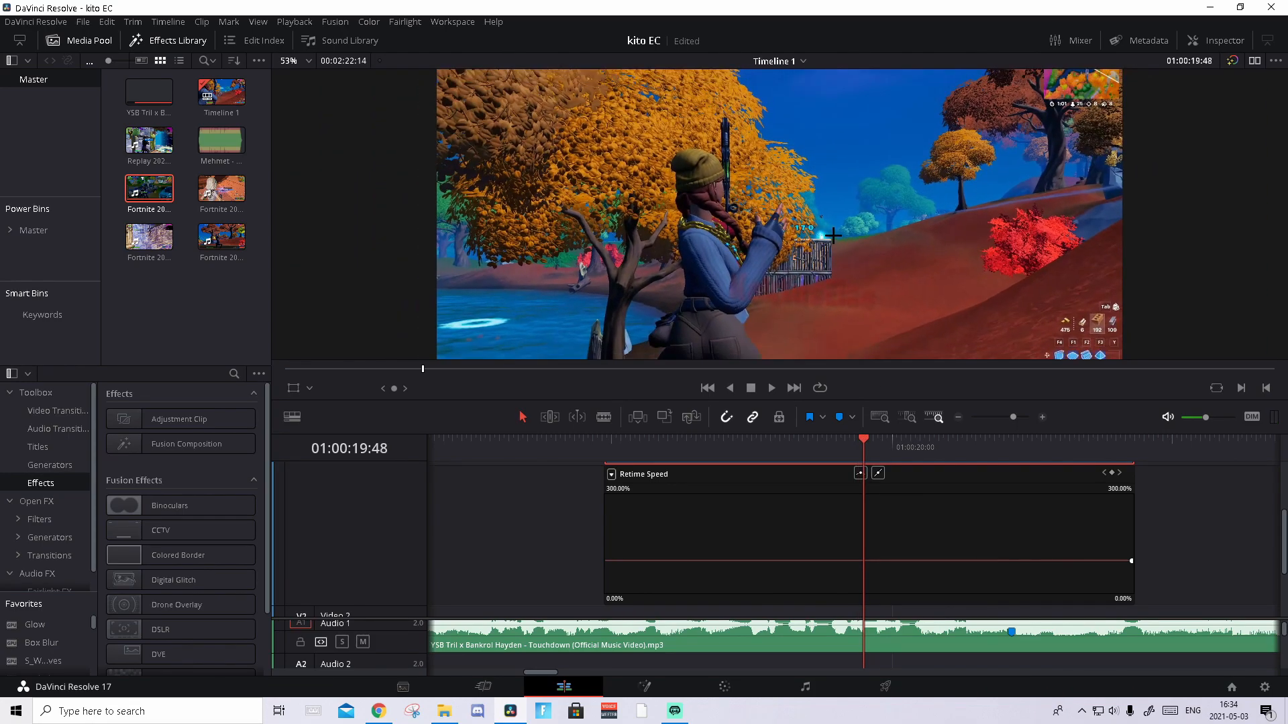
key("Right")
key("Right")
key("Right")
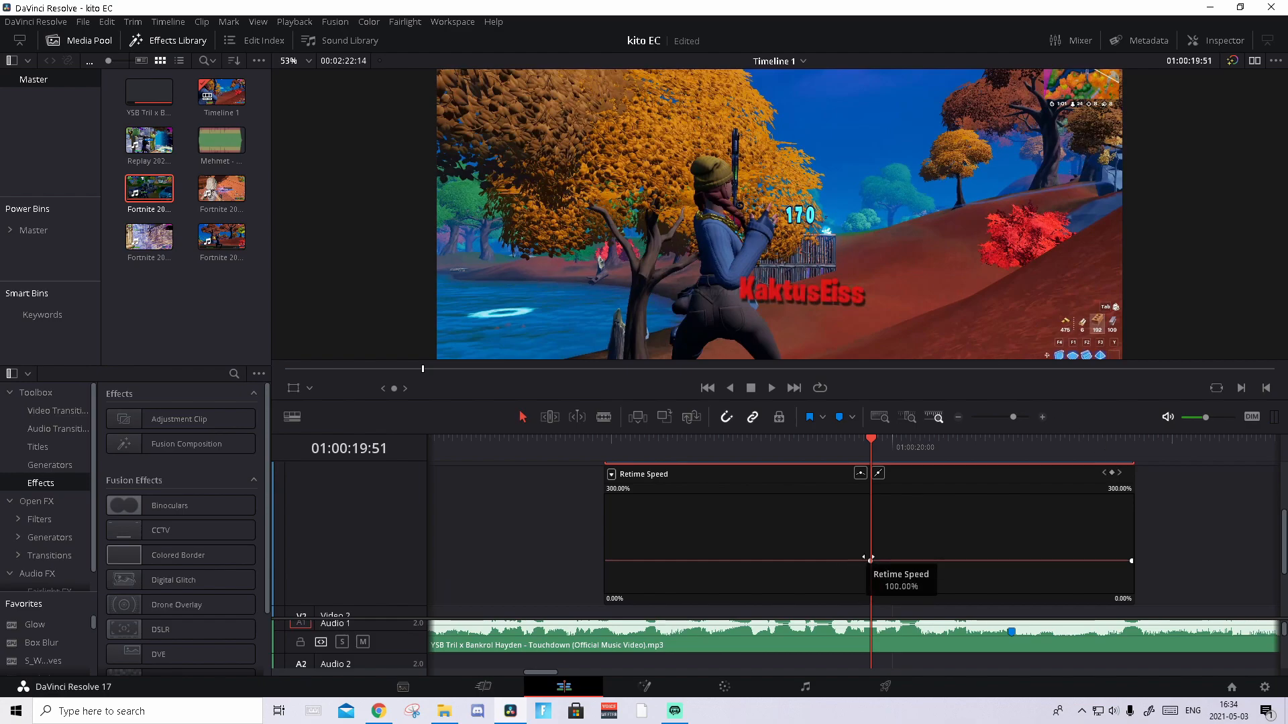
- Add an earlier keyframe on the Retime Speed curve at 01:00:19:34, while the bow is drawn
left_click_drag(872, 440, 835, 443)
key("Left")
key("Left")
key("Left")
key("Left")
key("Left")
key("Right")
key("Right")
key("Right")
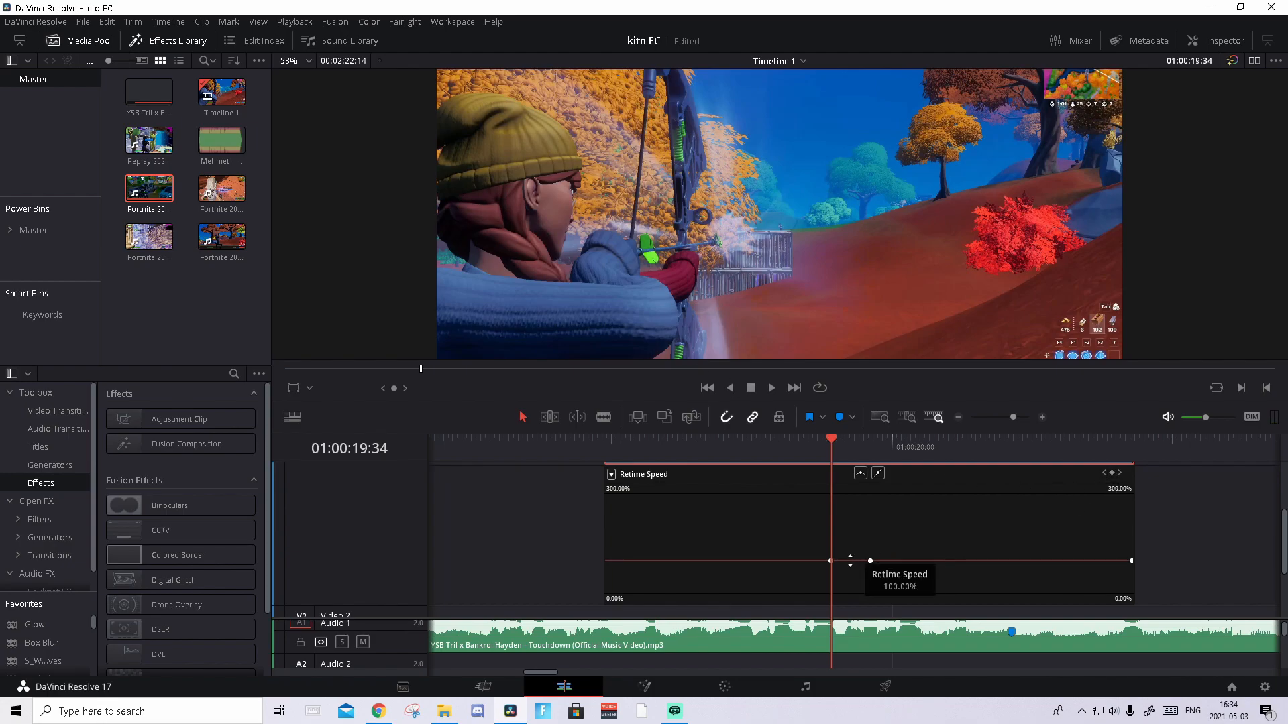
- Raise the retime speed between the two keyframes to 200%
left_click_drag(849, 561, 856, 365)
left_click_drag(856, 365, 857, 363)
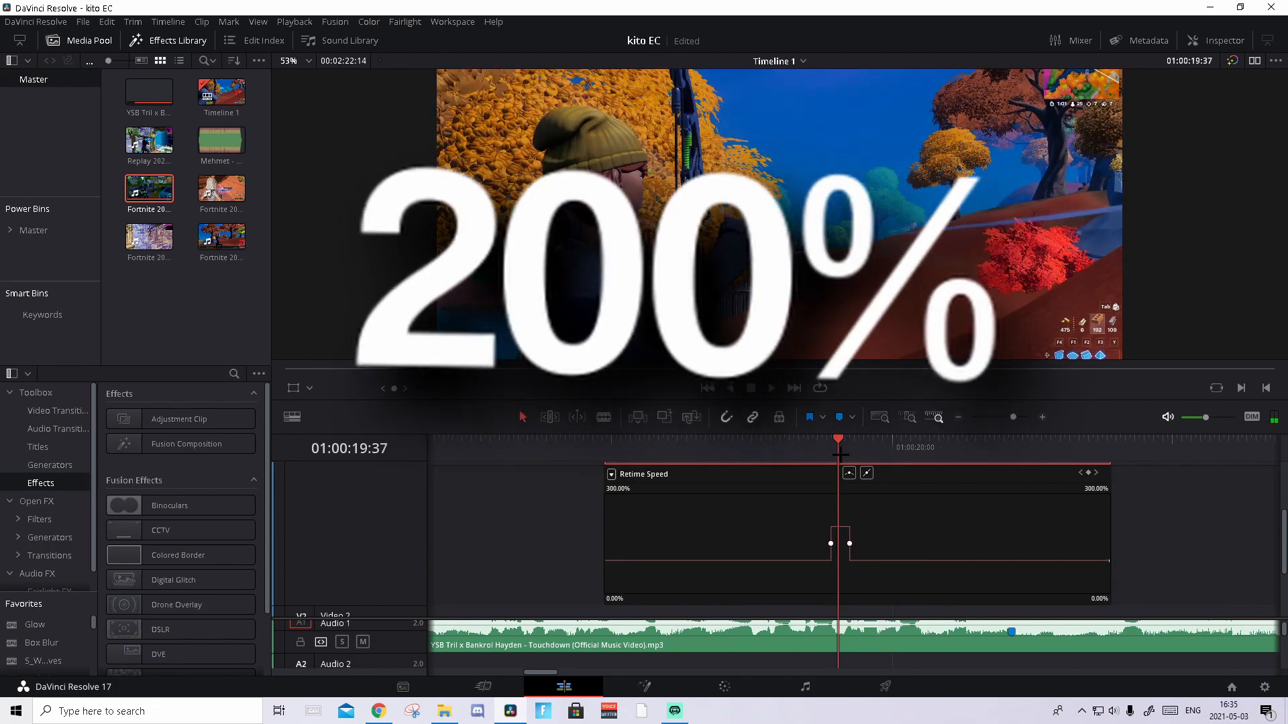
left_click_drag(838, 443, 798, 445)
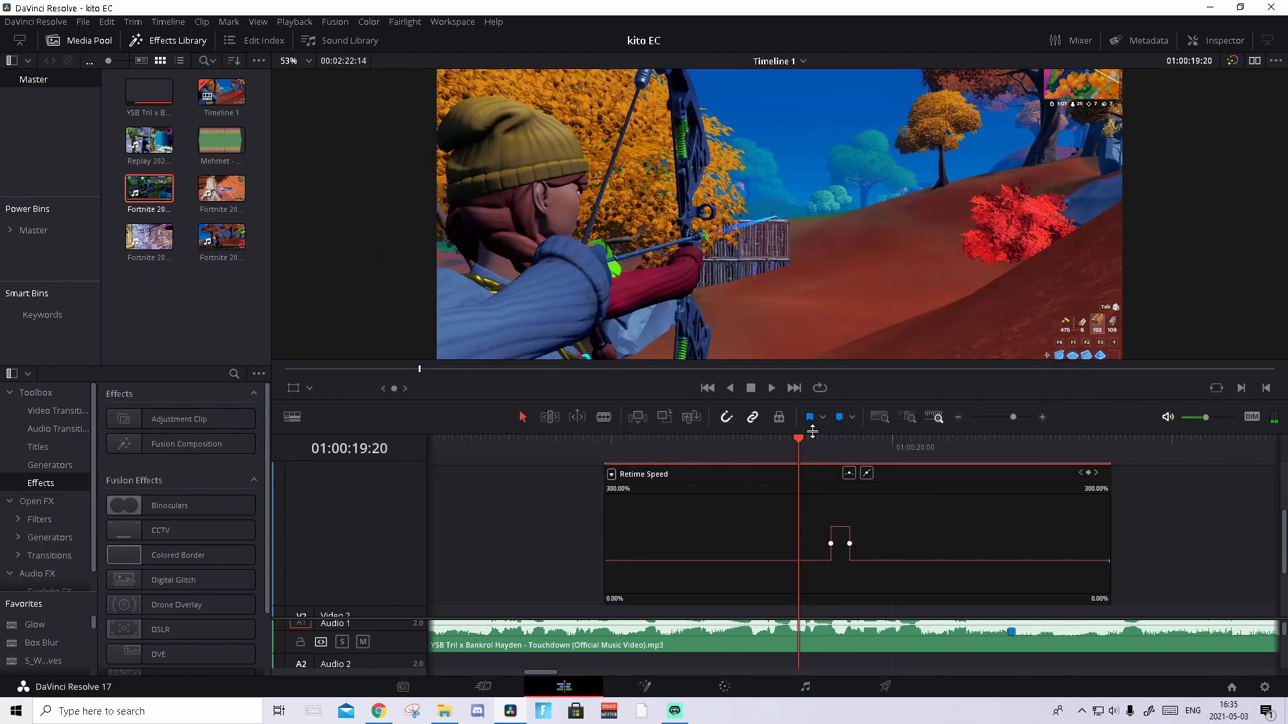
- Add a speed keyframe at 01:00:20:08 and lower the section just before it to 50%
left_click(757, 439)
key("space")
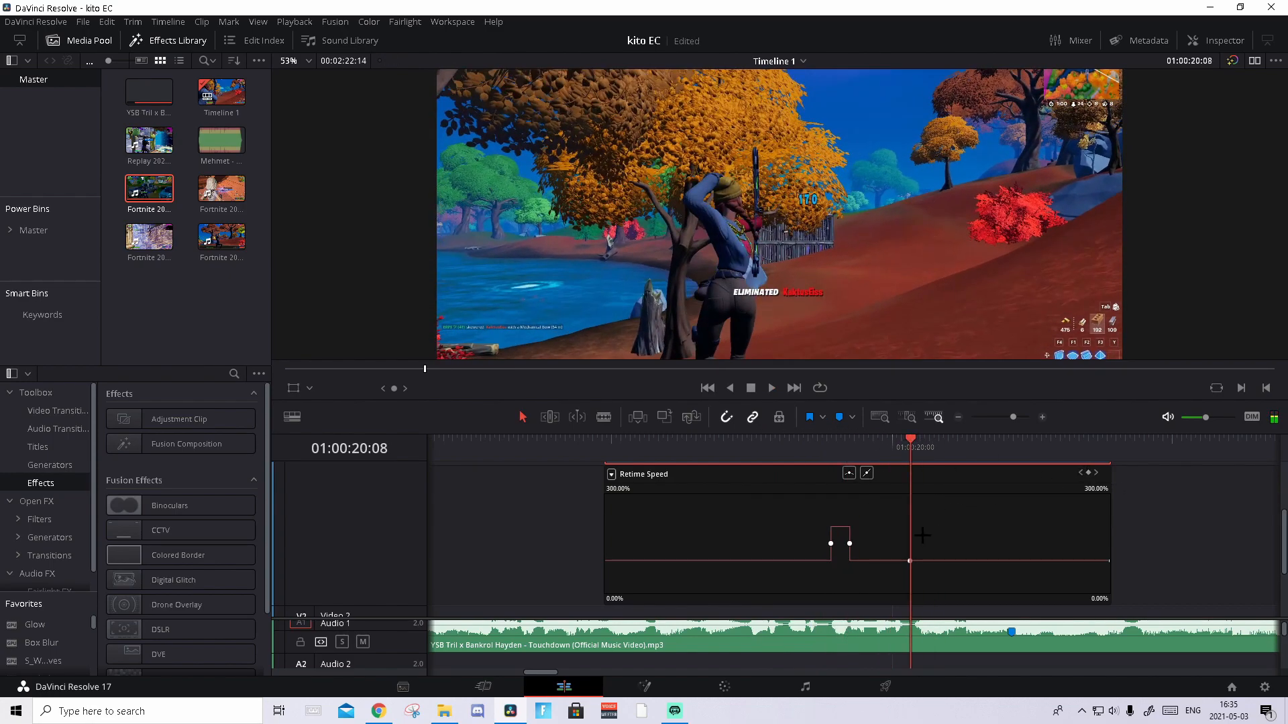
left_click_drag(877, 560, 847, 644)
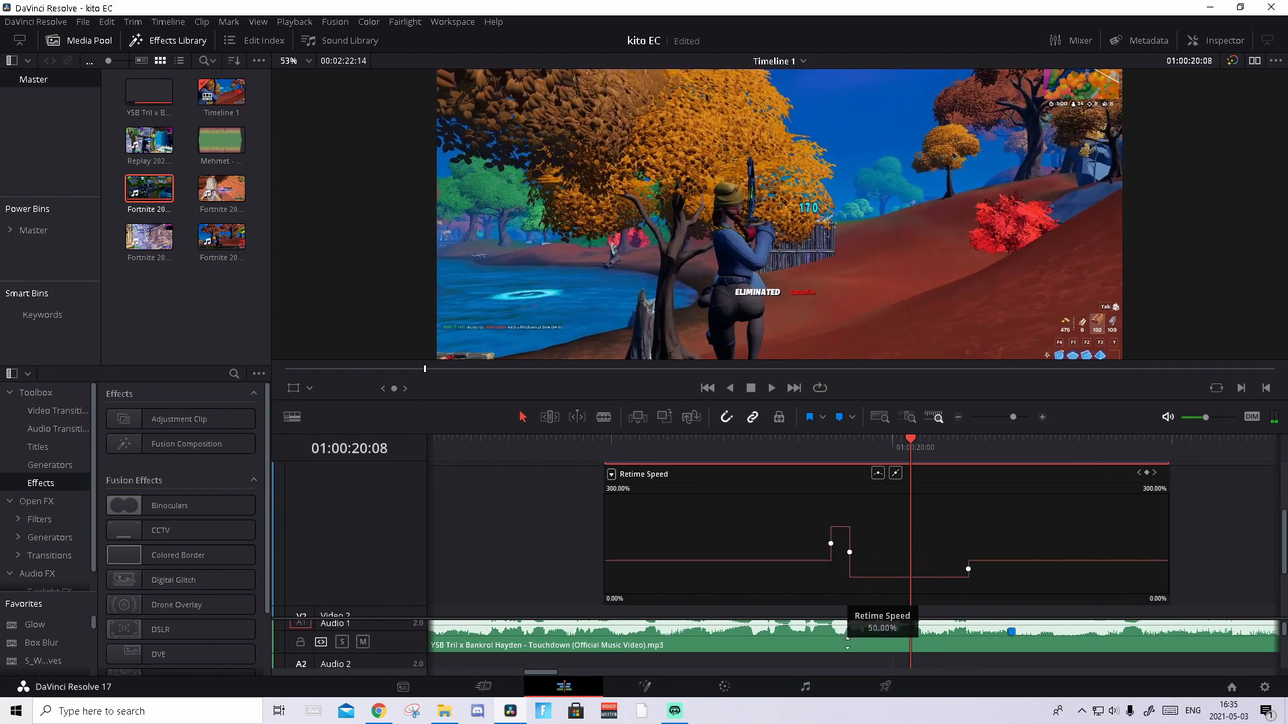
- Play back the speed ramp and ease the first speed keyframe into a smooth curve
left_click_drag(883, 451, 762, 421)
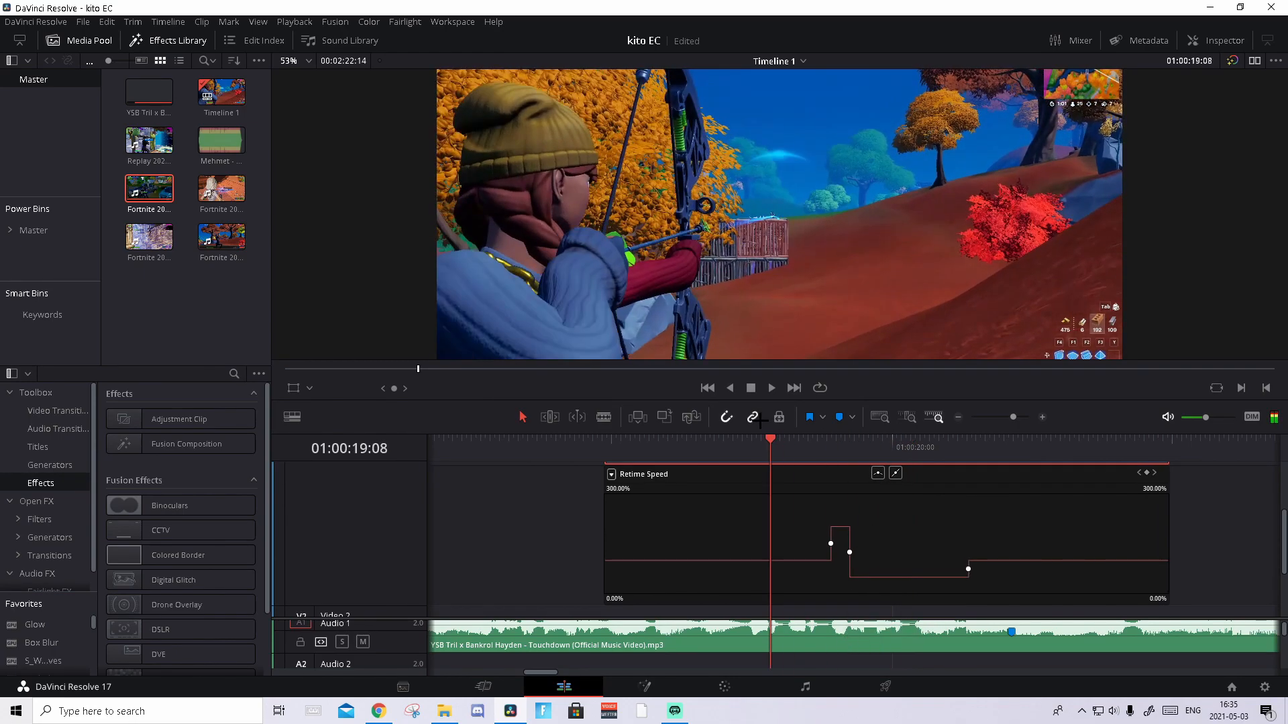
key("space")
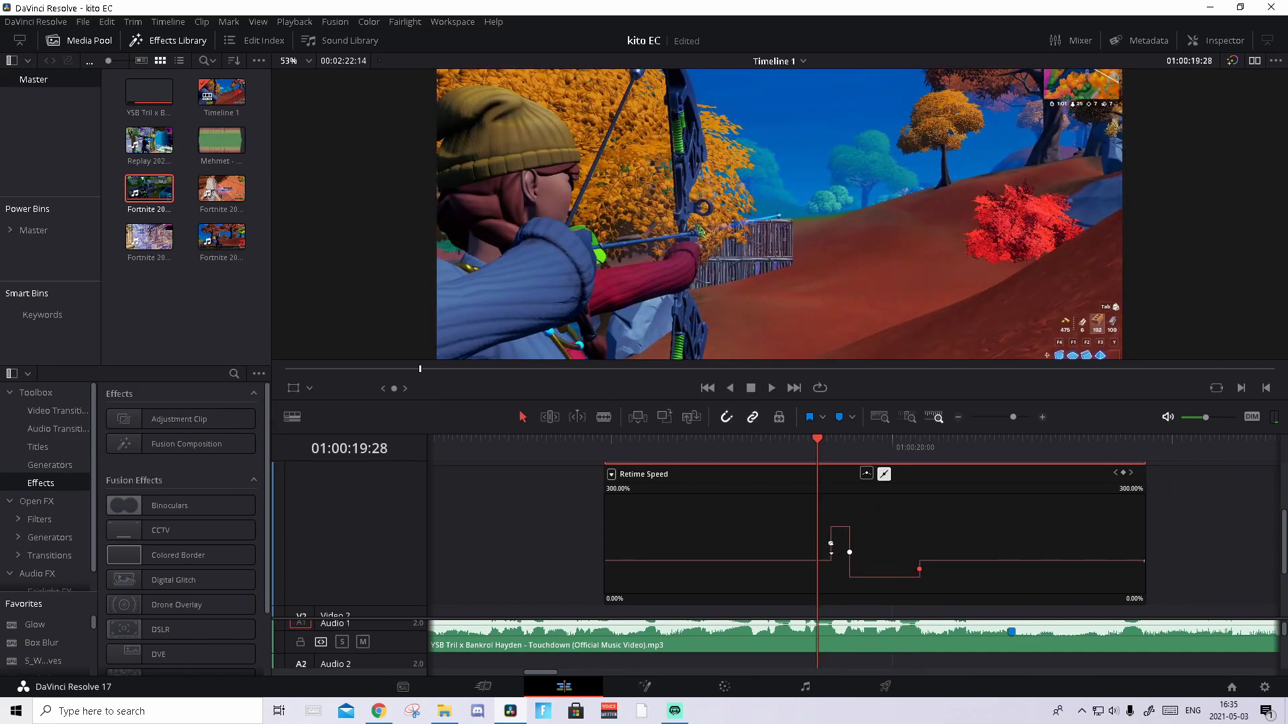
left_click(866, 474)
key("space")
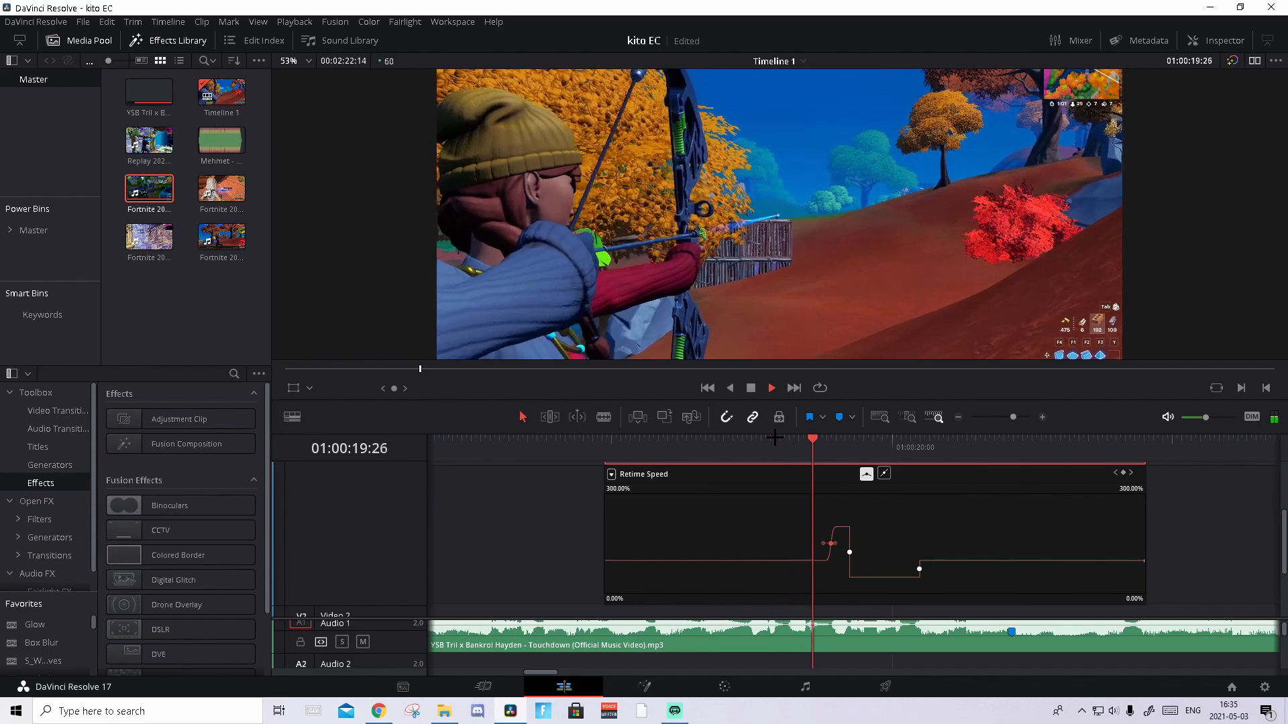
- Hide the retime curve so the Fortnite 2021.04.07 clip shows its thumbnails again
scroll(1063, 505, "up", 2)
left_click(1137, 511)
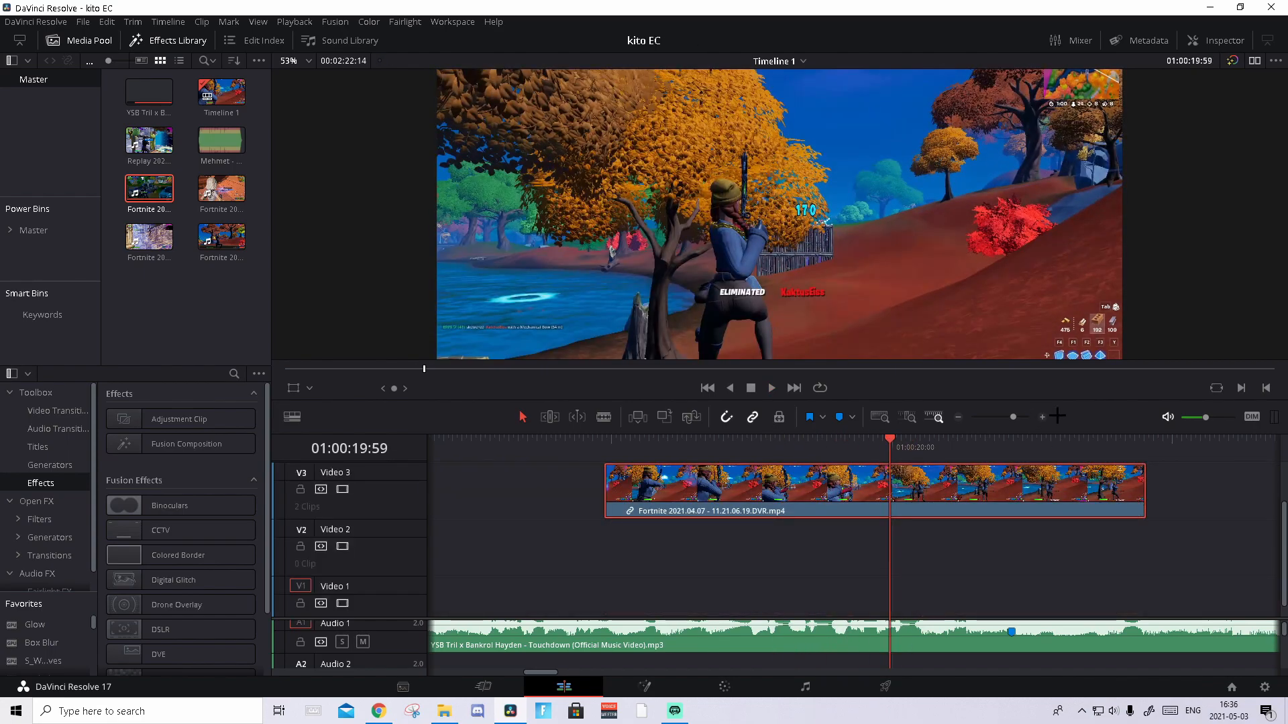
scroll(891, 442, "down", 2)
- Add a marker to the Fortnite 2021.04.07 clip at 01:00:19:41, the frame where the shot hits
left_click_drag(891, 441, 866, 440)
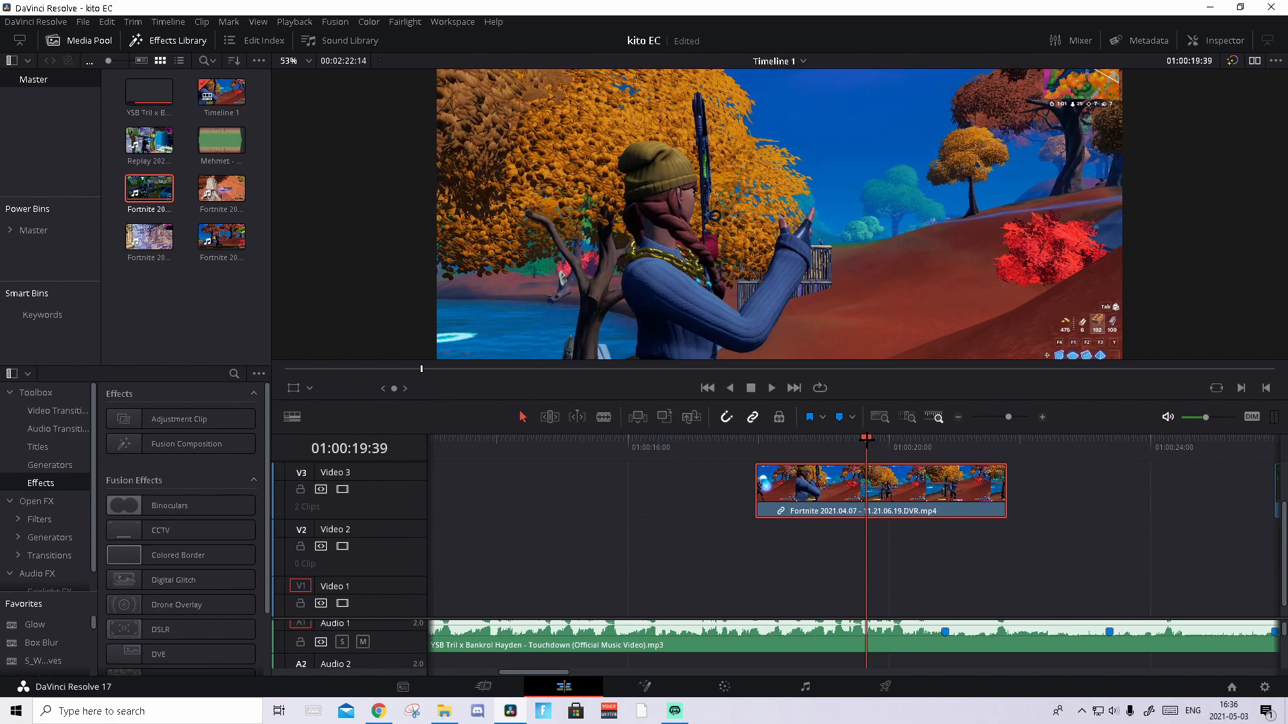
left_click(978, 647)
left_click(916, 449)
left_click_drag(916, 449, 937, 448)
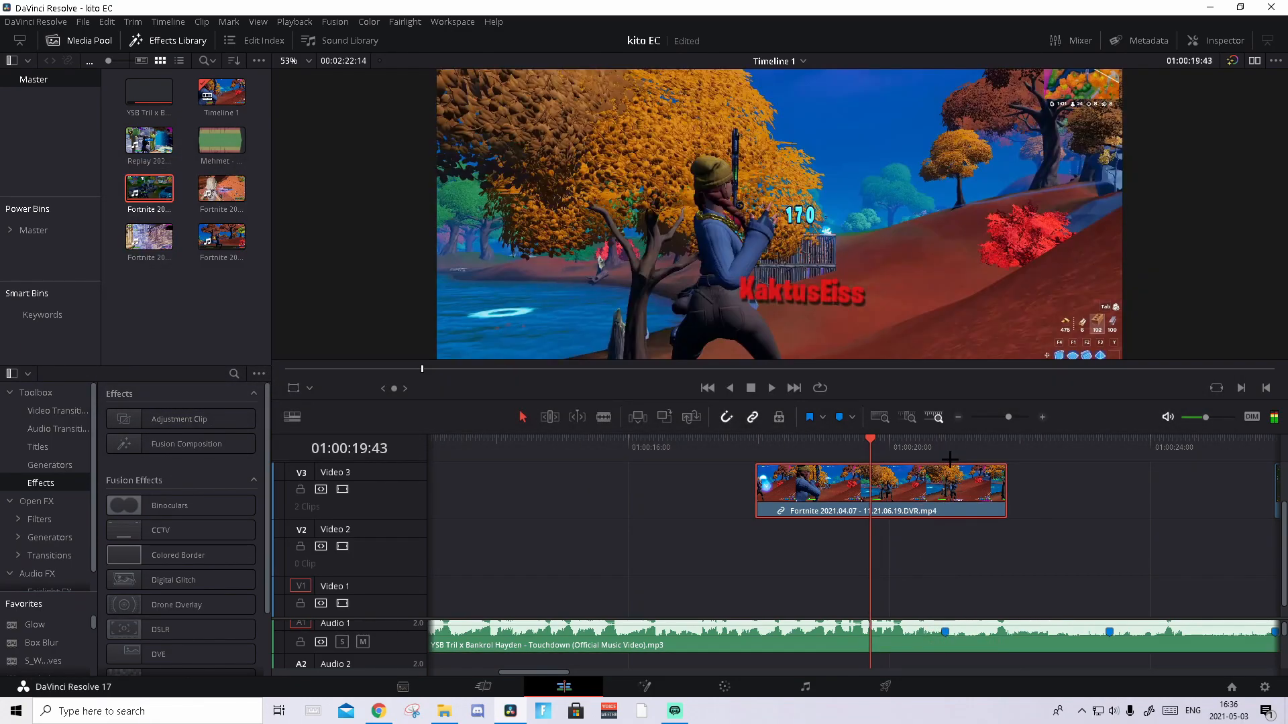
key("Left")
key("Left")
key("Left")
key("Left")
key("Right")
key("Right")
key("Right")
key("Left")
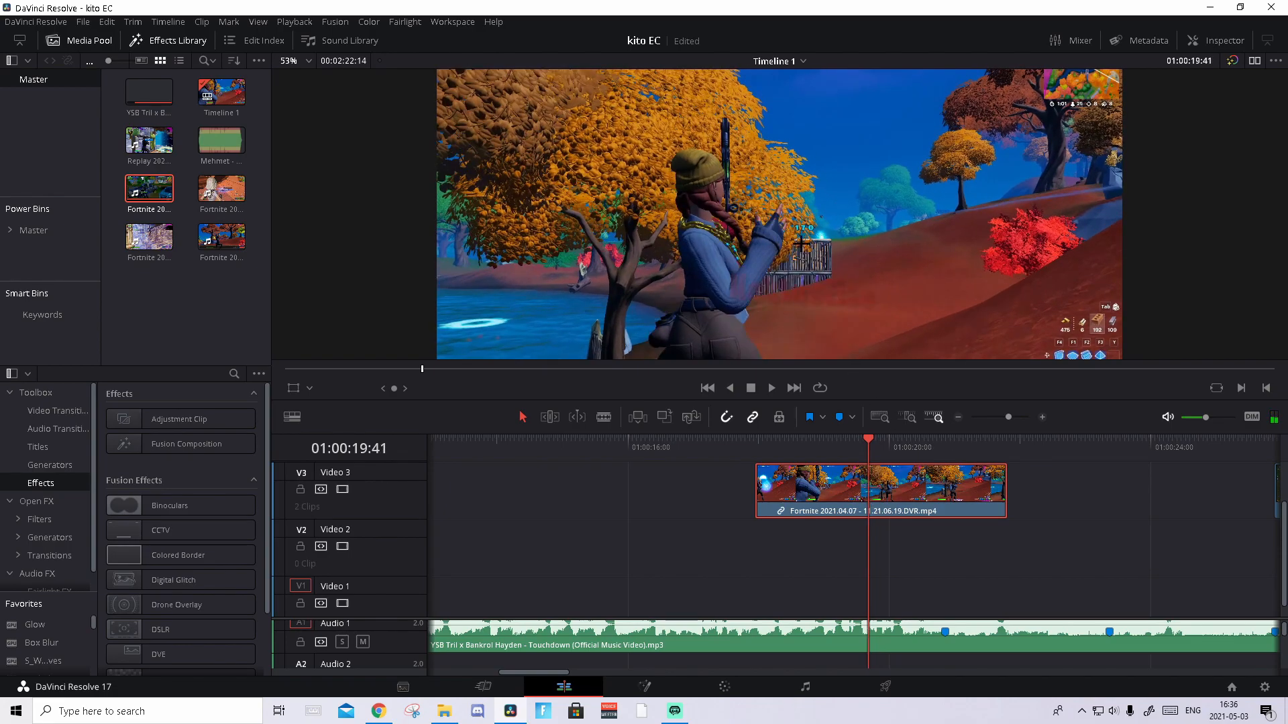
key("m")
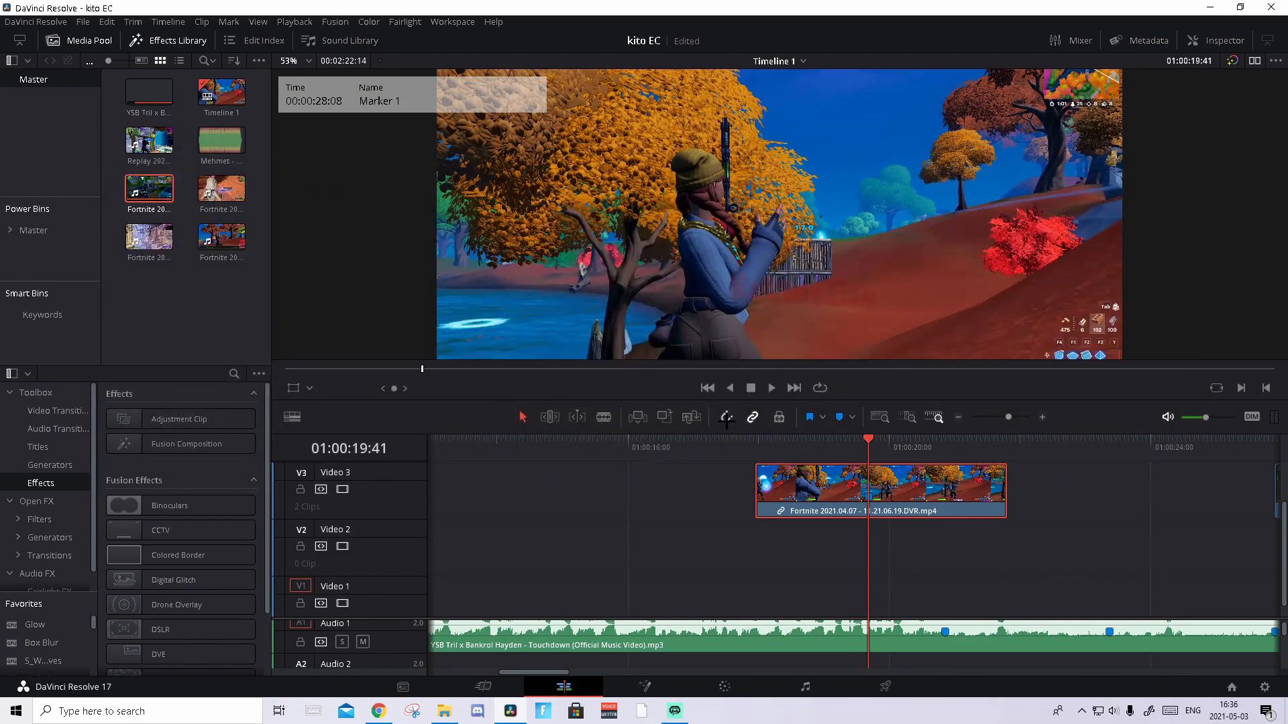
- Move the clip along Video 3 until its marker lines up with the nearest music marker, and play the result
left_click_drag(872, 487, 948, 489)
left_click_drag(880, 437, 860, 437)
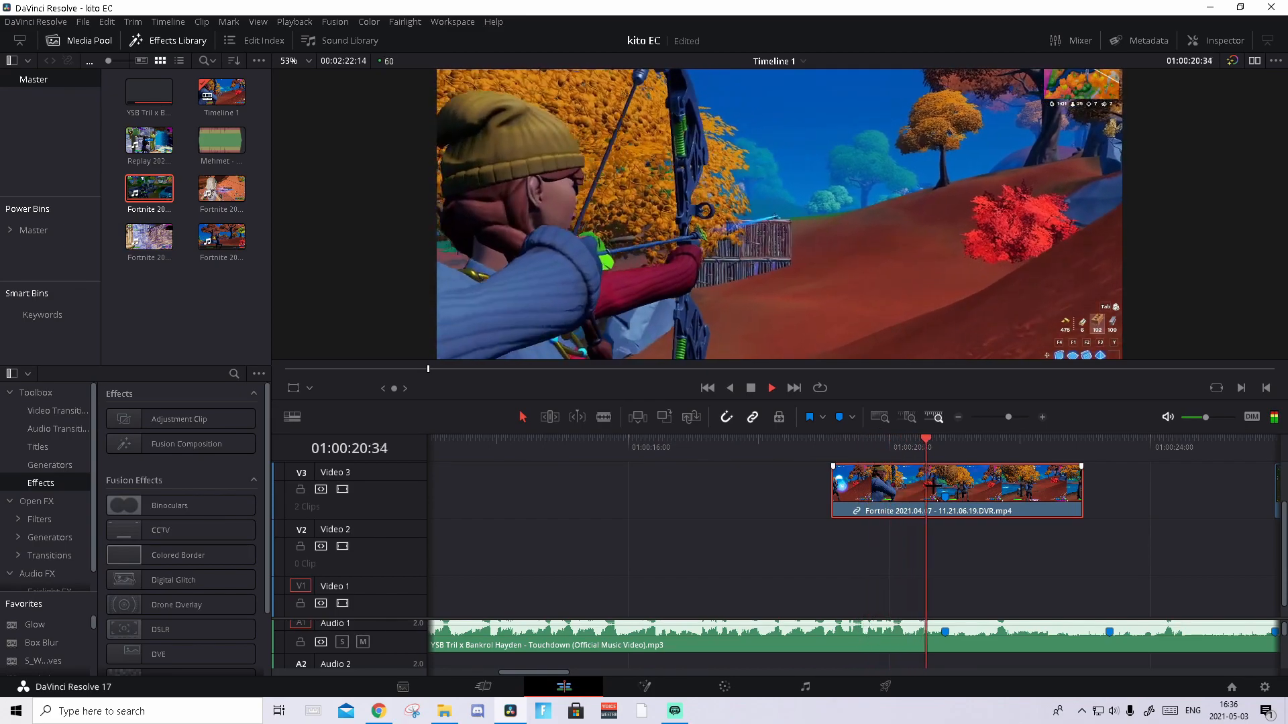
key("space")
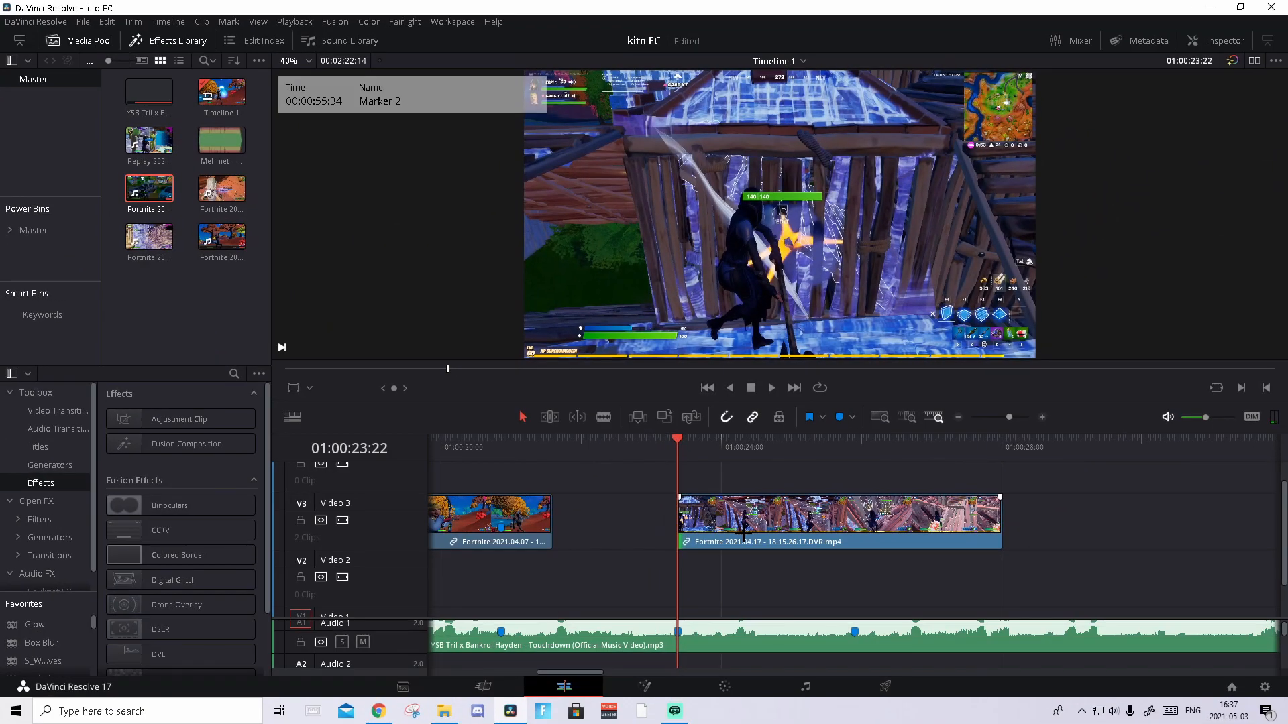
- Add a marker to the Fortnite 2021.04.17 clip at 01:00:24:20, the frame where the shot hits
left_click(707, 644)
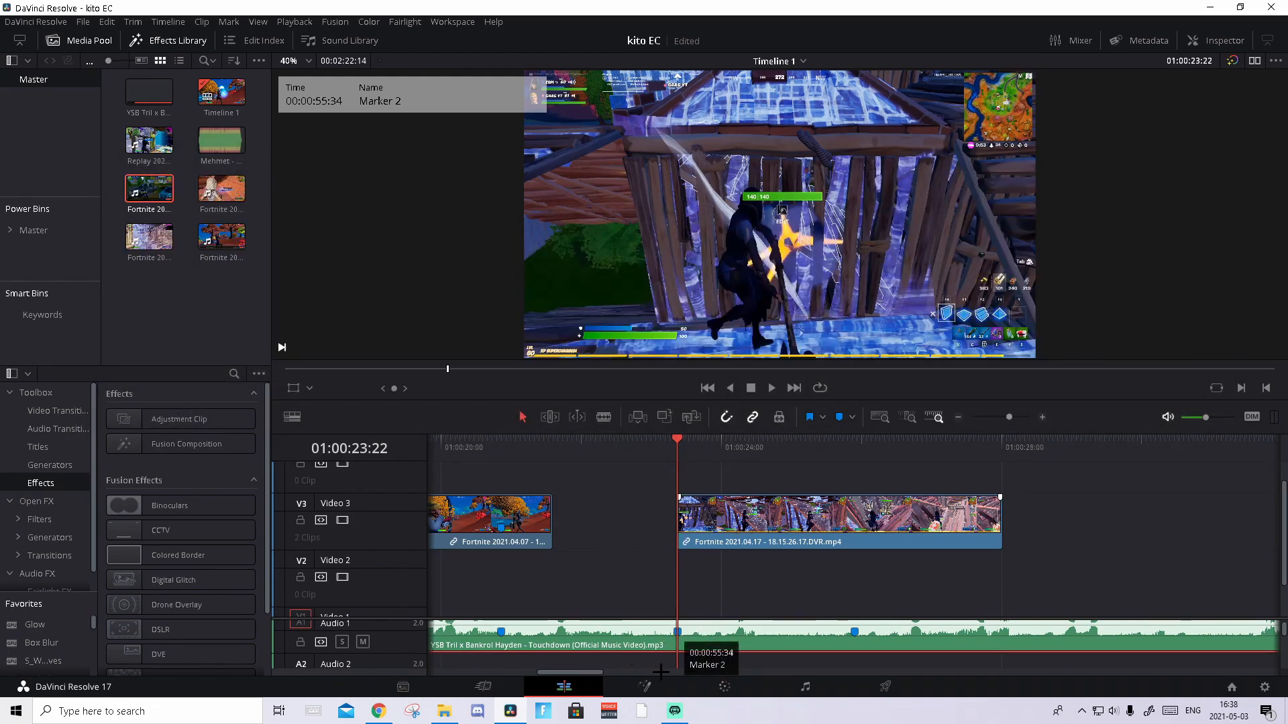
left_click(847, 520)
left_click_drag(845, 446, 739, 444)
key("Right")
key("Right")
key("Right")
key("Right")
key("Right")
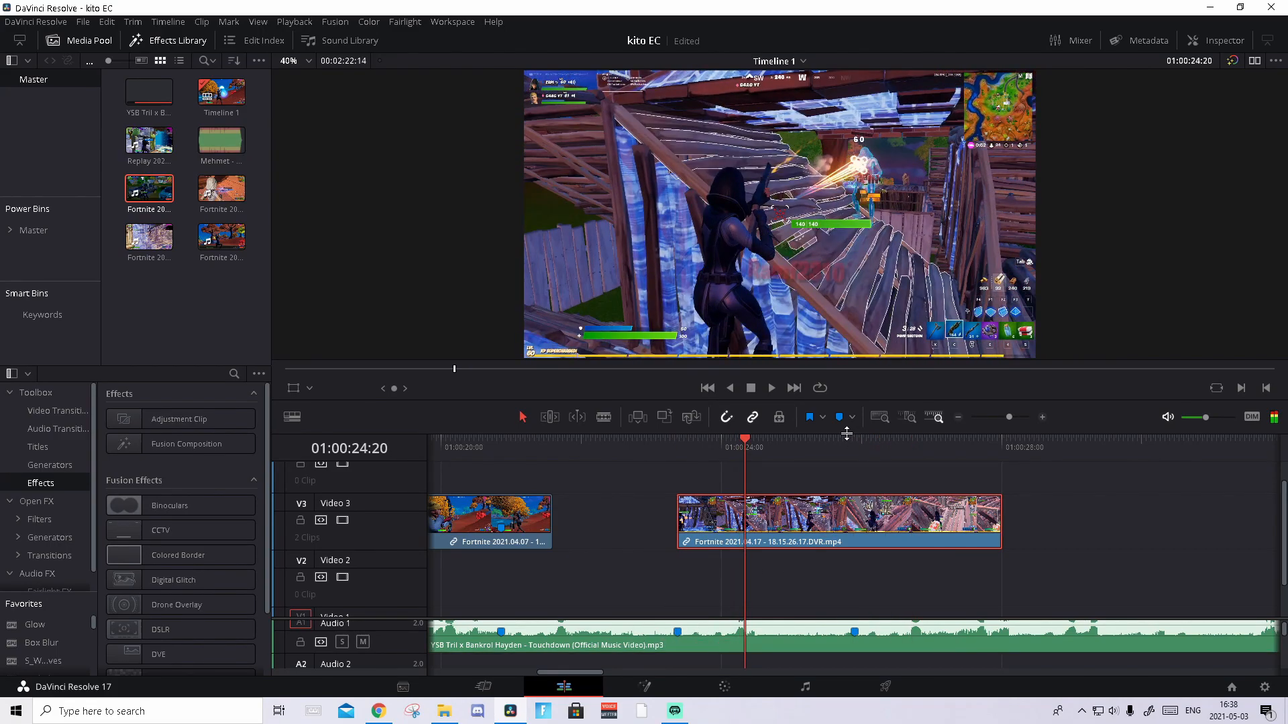
key("Left")
key("Right")
key("m")
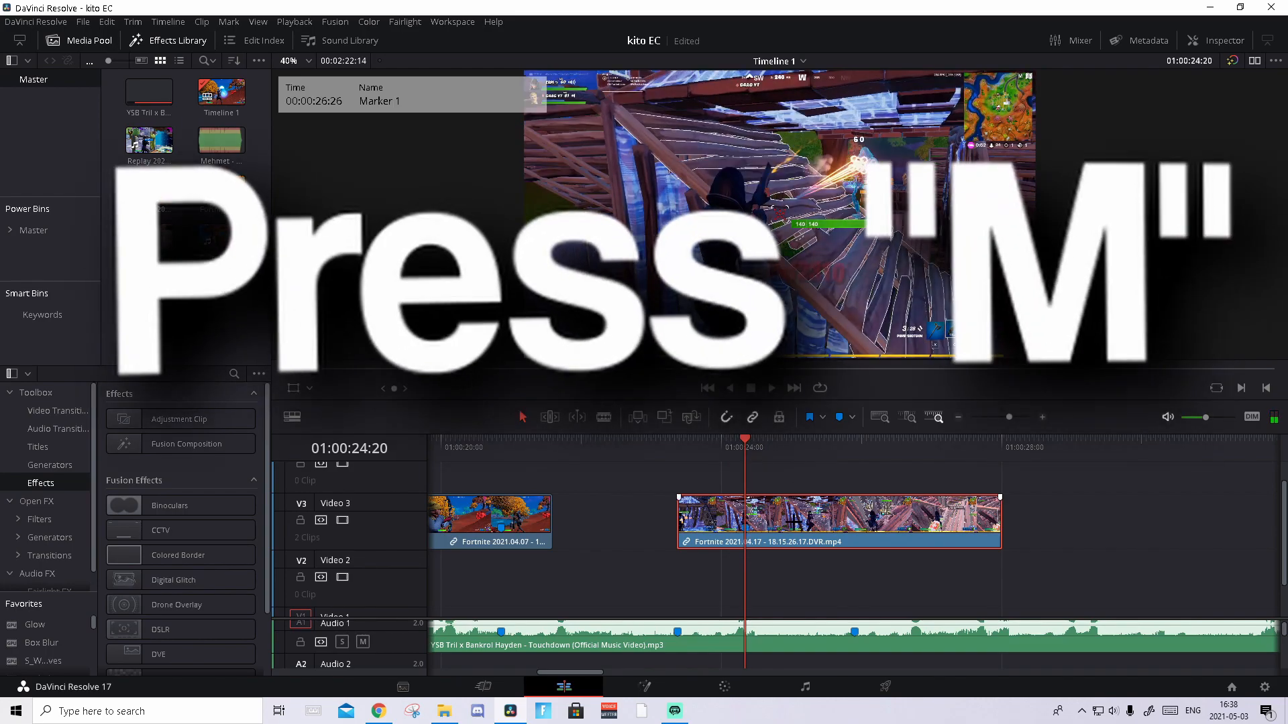
- Move the Fortnite 2021.04.17 clip earlier so its marker lines up with music Marker 2, and play the result
left_click_drag(860, 534, 793, 535)
left_click_drag(710, 446, 654, 461)
key("space")
key("space")
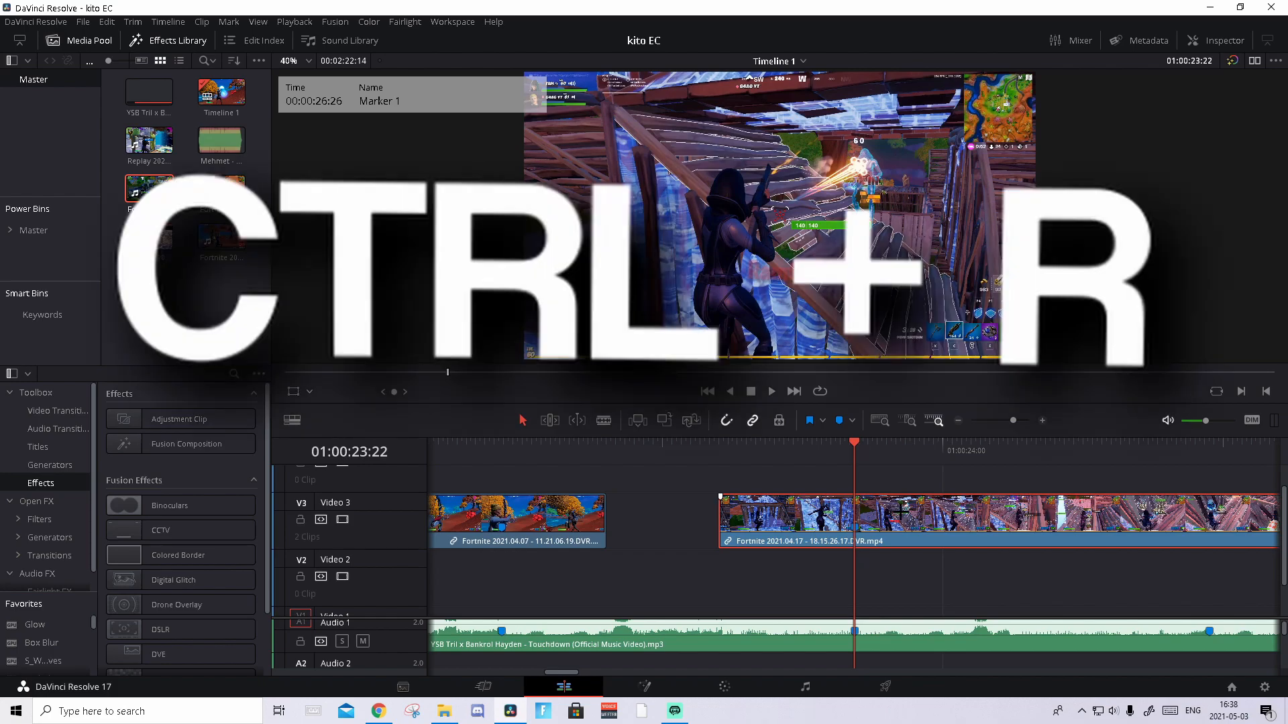
- Turn on retime controls for the Fortnite 2021.04.17 clip and add a speed point at 01:00:23:25
key("ctrl+r")
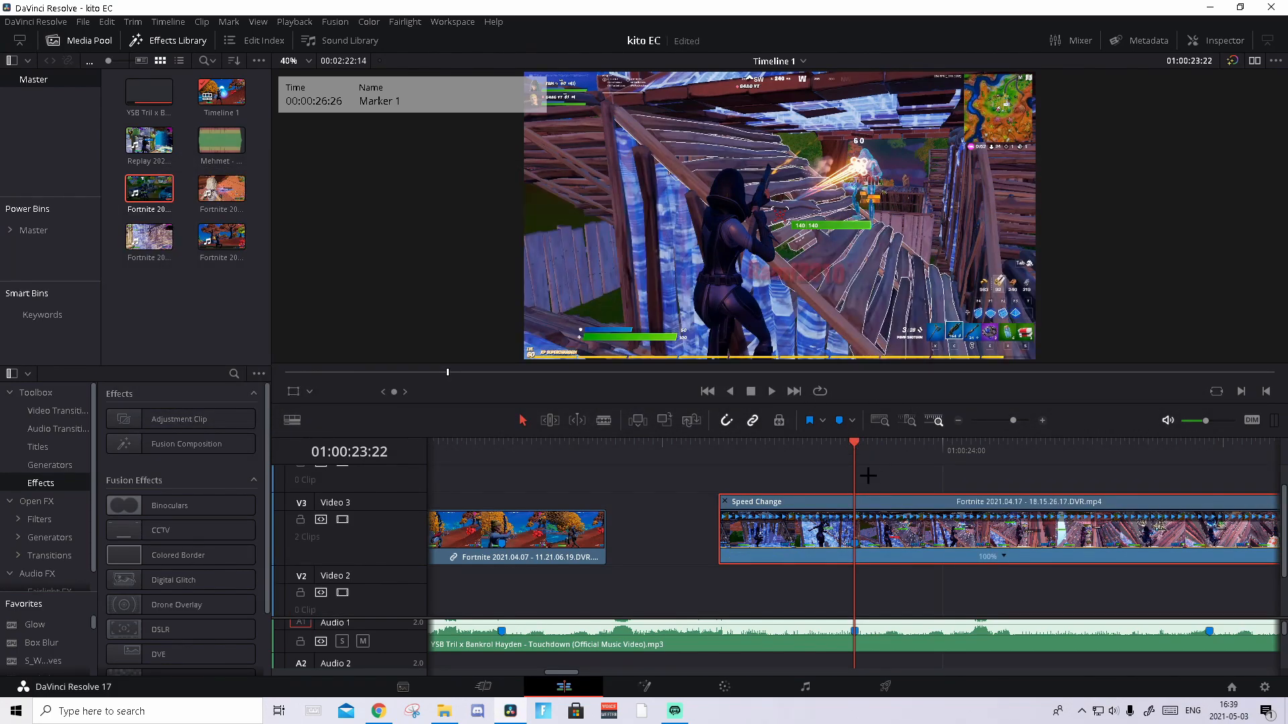
key("space")
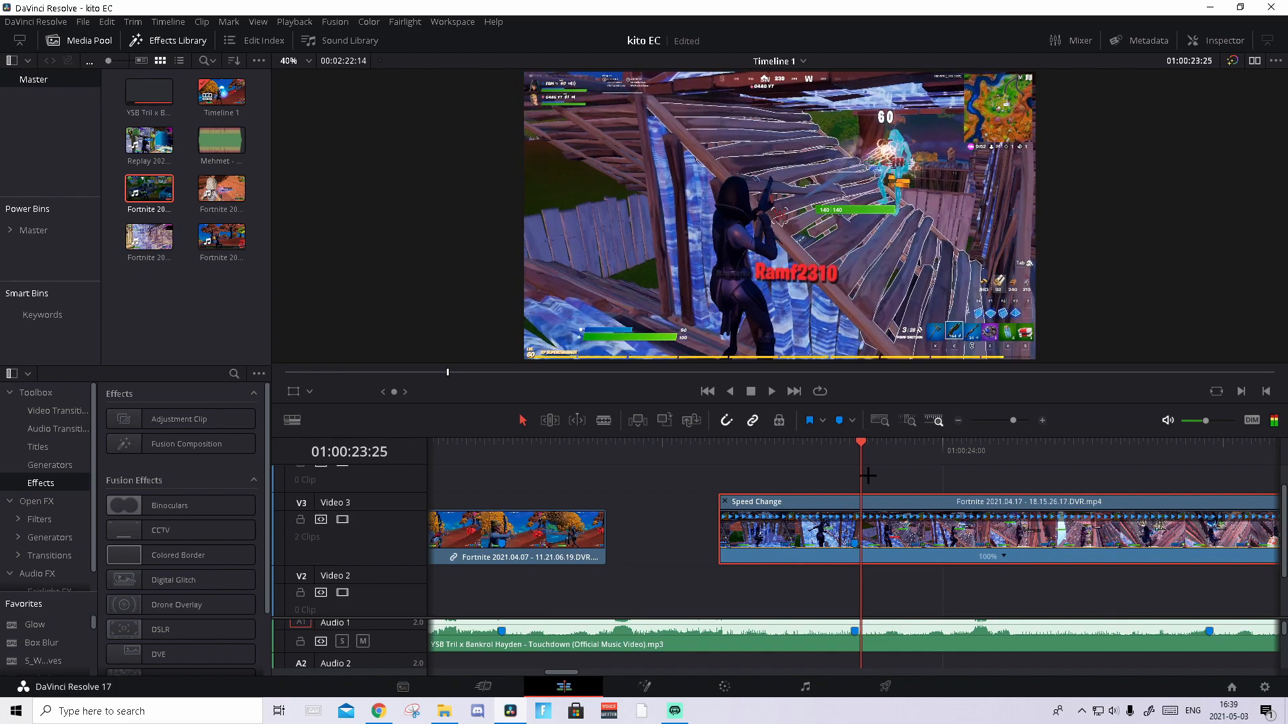
left_click(1006, 556)
left_click(1026, 571)
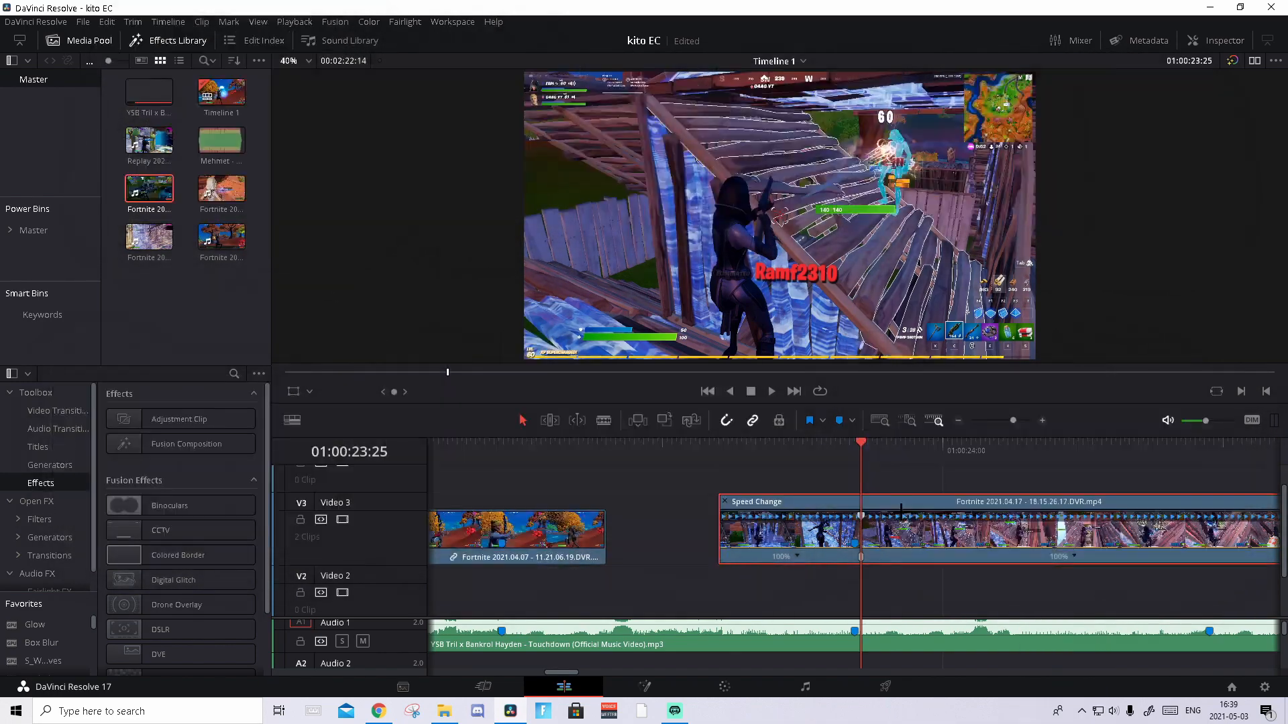
- Add a speed point to the Fortnite 2021.04.17 clip at 01:00:22:52, before the existing speed point at the hit
key("Left")
key("Left")
key("Left")
key("Left")
key("Left")
key("Left")
key("Left")
key("Left")
key("Left")
key("Left")
key("Left")
key("Left")
key("Left")
key("Left")
key("Left")
key("Left")
key("Left")
key("Left")
key("Left")
key("Left")
key("Left")
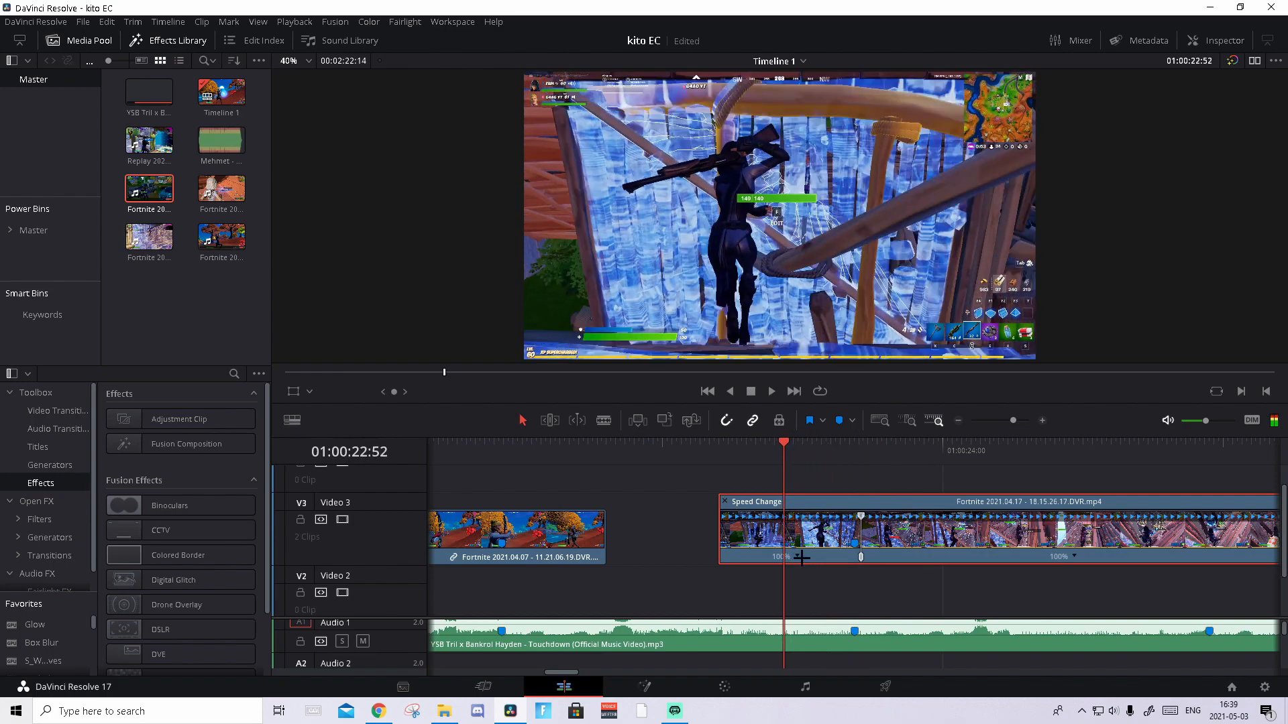
left_click(799, 559)
left_click(862, 572)
- Add another speed point to the clip at 01:00:23:08, midway between the two existing speed points
left_click(819, 447)
left_click(822, 446)
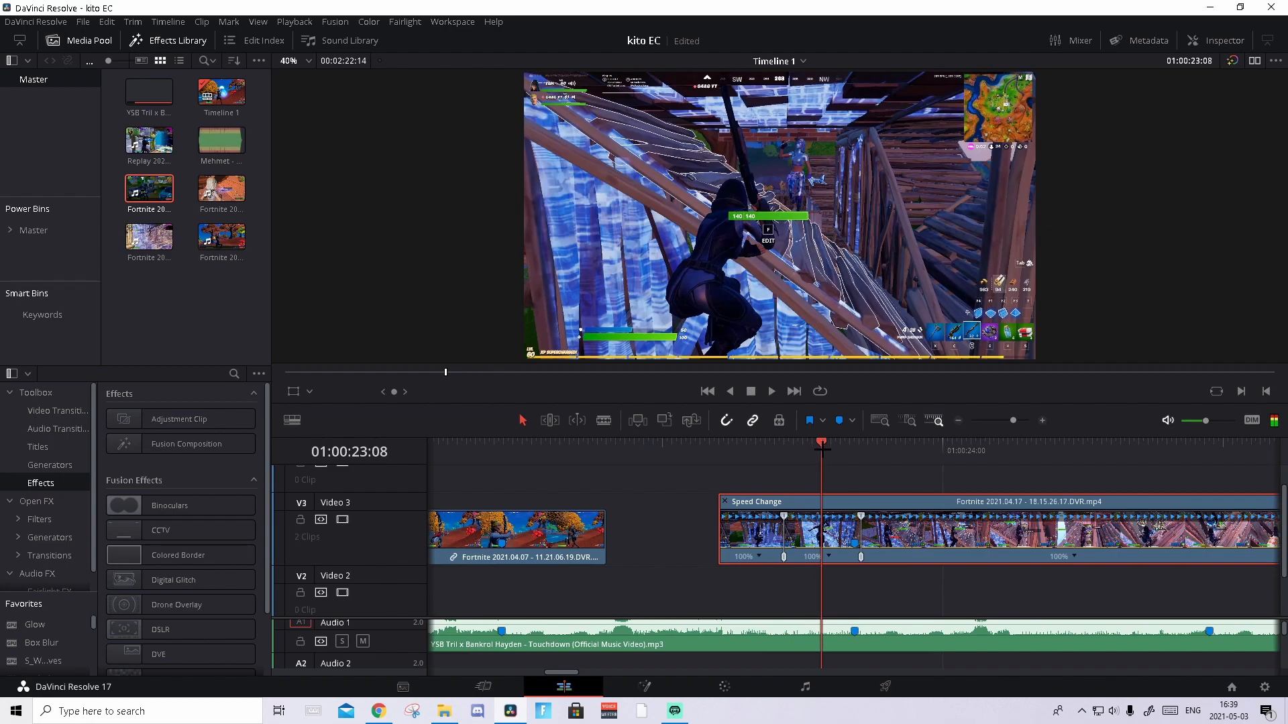
left_click(835, 555)
left_click(862, 572)
- Set the segment between the 01:00:22:52 and 01:00:23:08 speed points to 50% speed
left_click(810, 557)
mouse_move(859, 608)
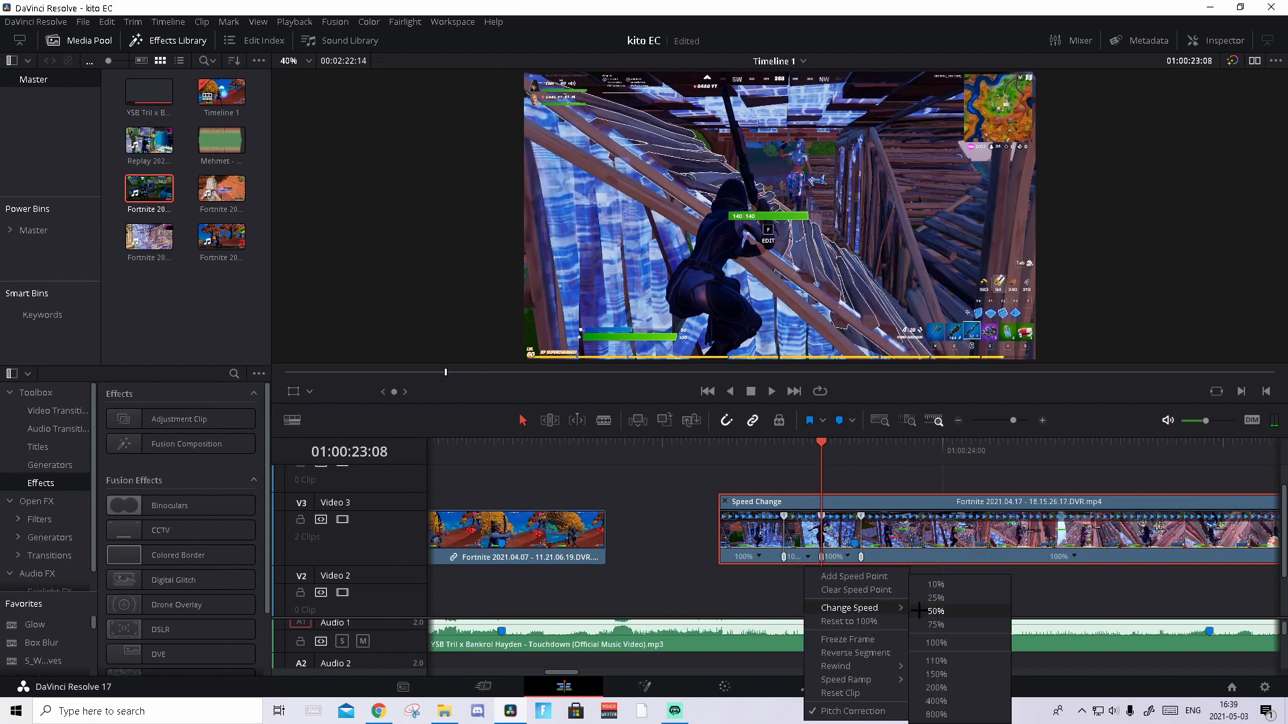
left_click(936, 610)
- Set the short segment before the hit to 200% speed and shorten the 50% segment so the hit meets the music marker
left_click(886, 558)
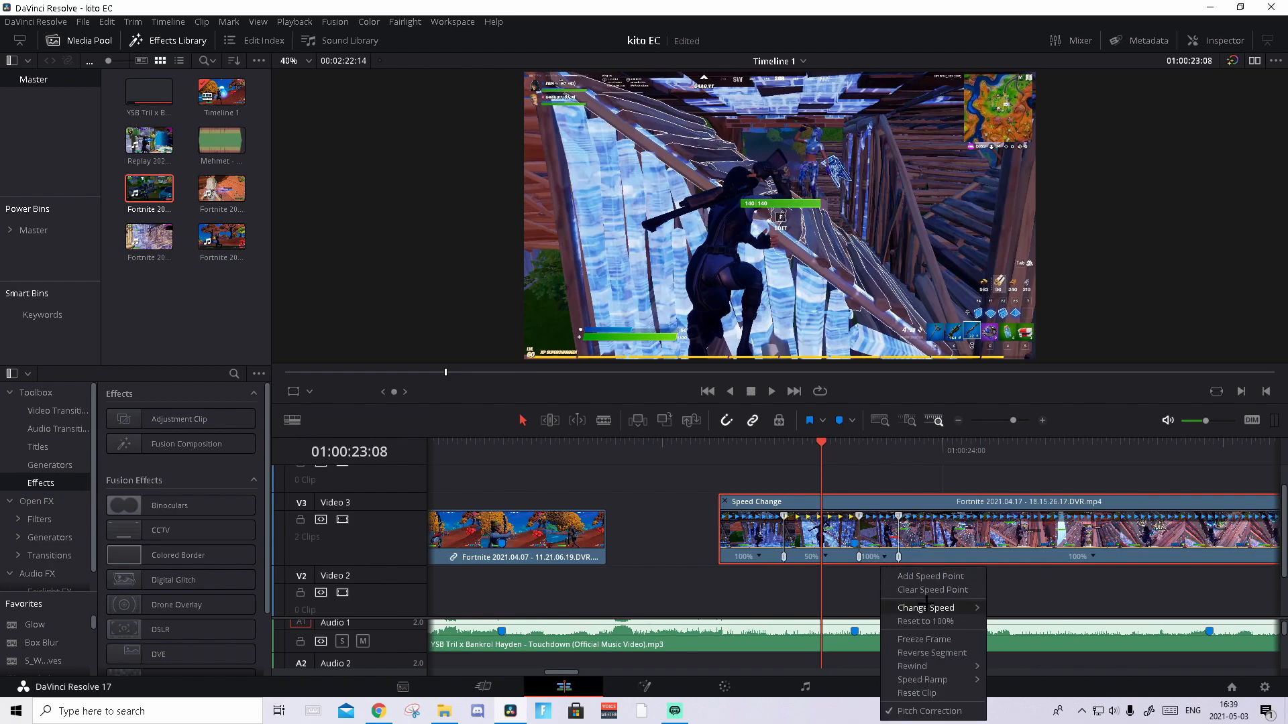
mouse_move(929, 608)
left_click(1013, 688)
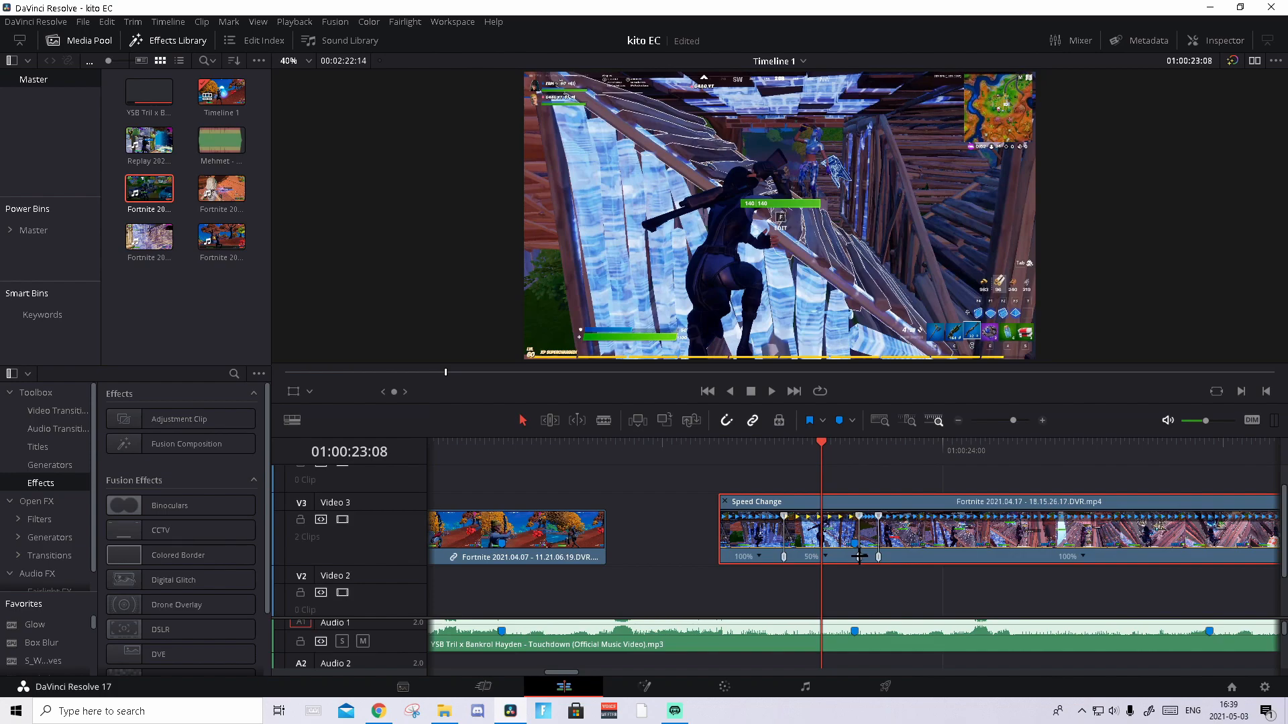
left_click_drag(860, 557, 829, 556)
- Add a speed point at 01:00:24:17 and set the segment between the hit and that point to 50% speed
mouse_move(838, 461)
left_mouse_down()
mouse_move(718, 441)
mouse_move(982, 446)
left_mouse_up()
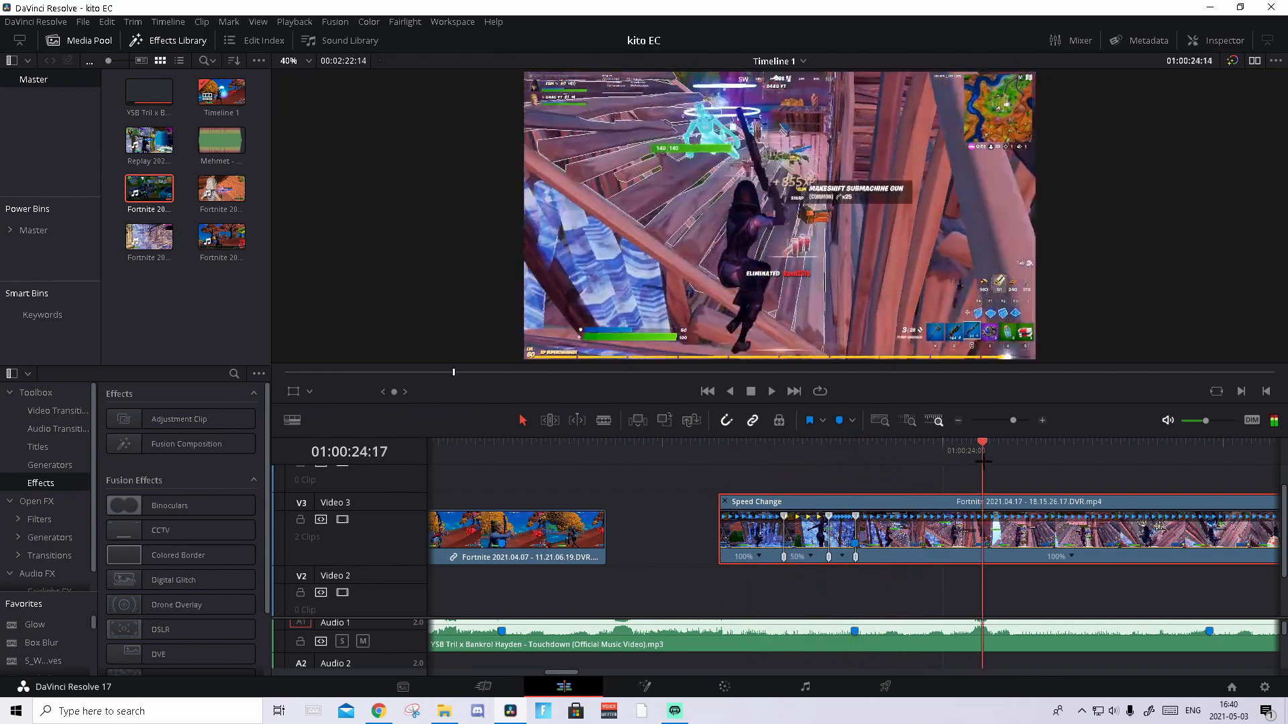
right_click(1068, 567)
left_click(1097, 575)
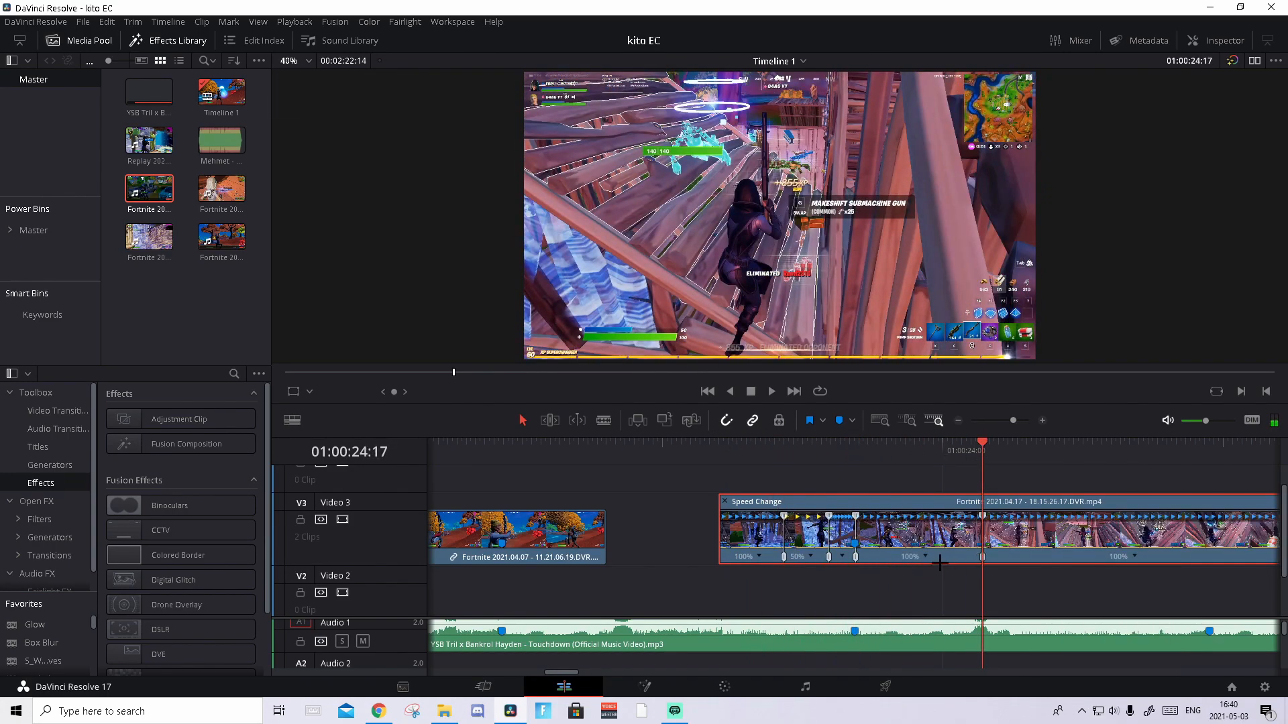
left_click(924, 556)
mouse_move(987, 608)
left_click(1055, 609)
mouse_move(977, 450)
left_mouse_down()
mouse_move(683, 421)
mouse_move(750, 443)
mouse_move(889, 446)
mouse_move(860, 446)
left_mouse_up()
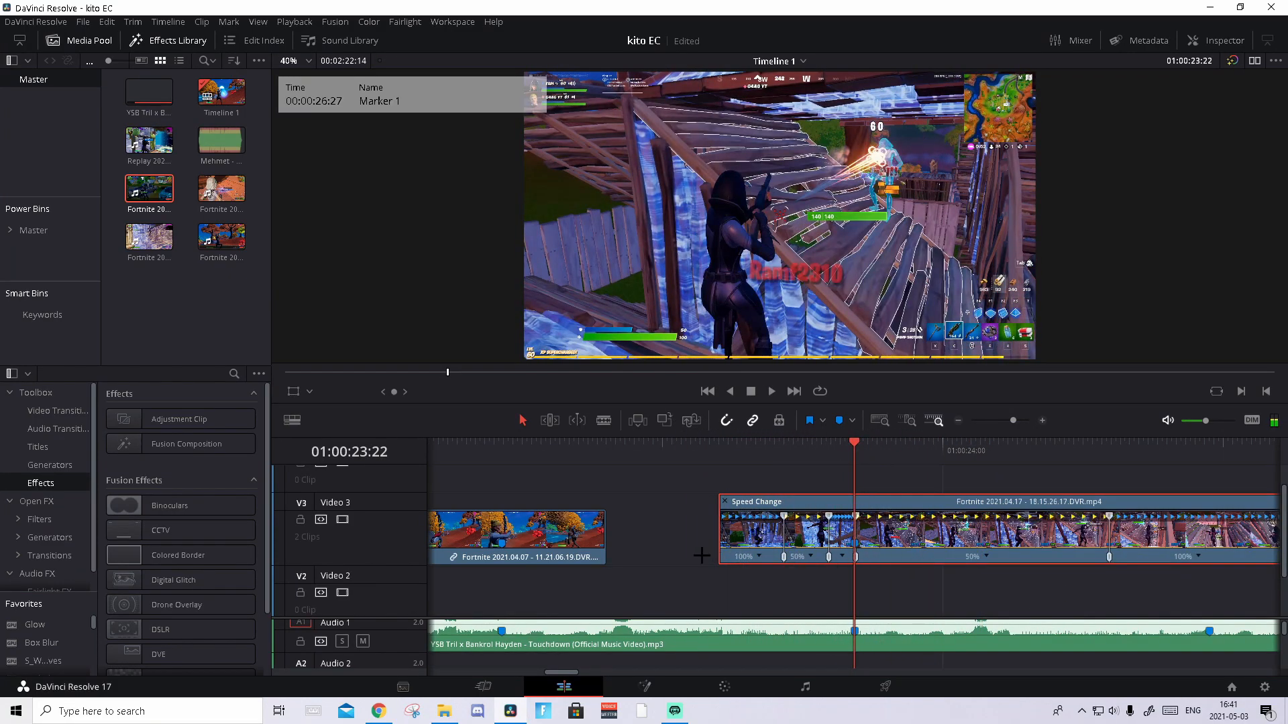
key("ctrl+r")
- Open the retime curve of the next Fortnite 2021.04.17 clip on Video 3 and show Retime Speed instead of Retime Frame
left_click_drag(1009, 420, 1004, 421)
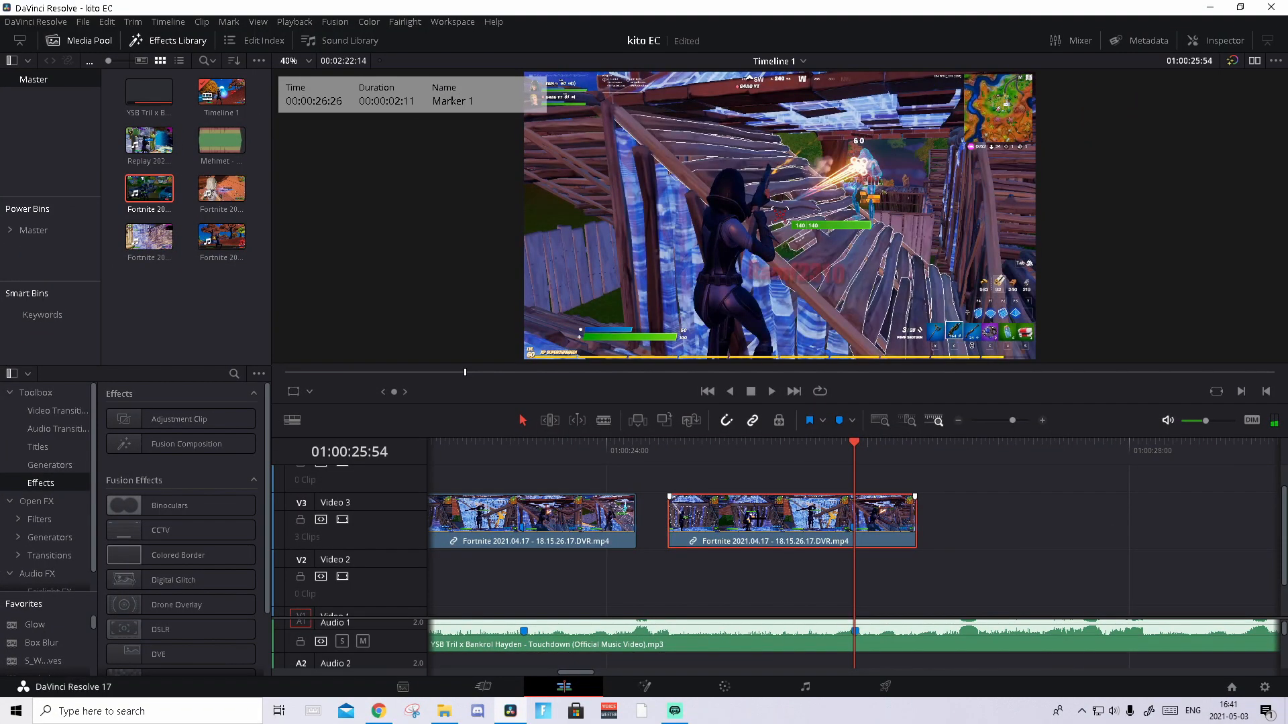
left_click_drag(838, 454, 853, 450)
right_click(739, 513)
left_click(786, 303)
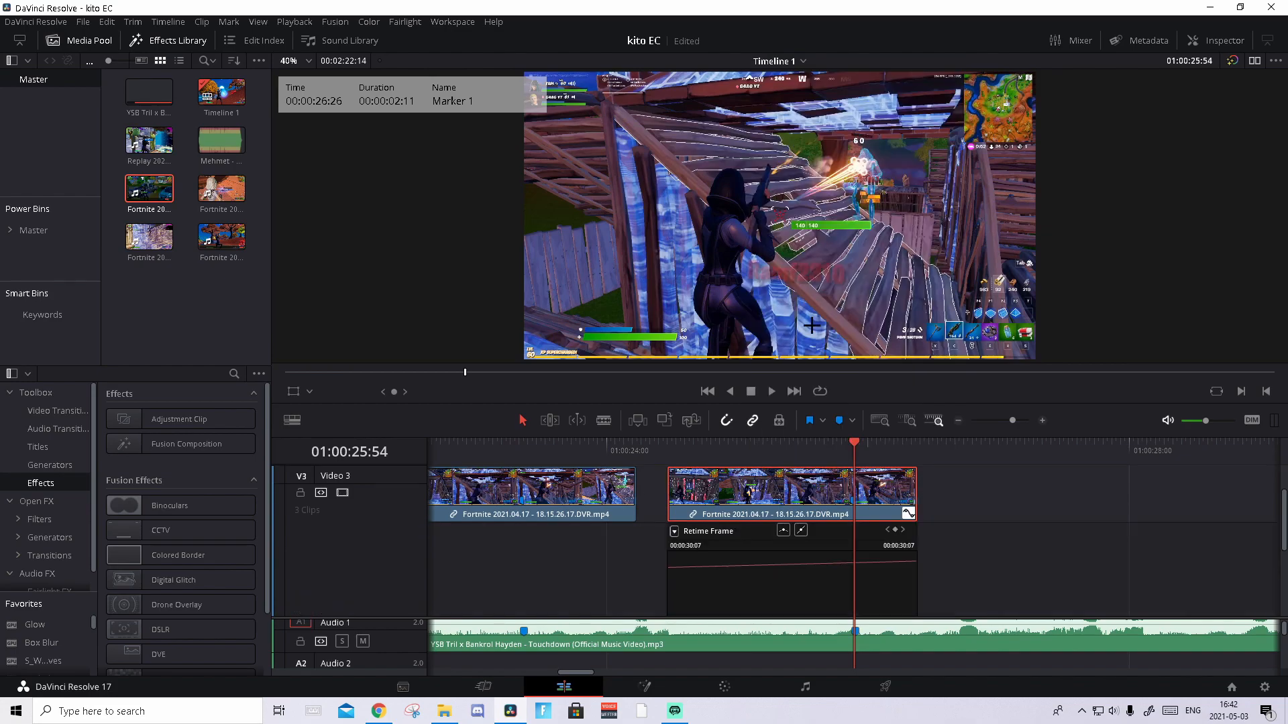
left_click(674, 478)
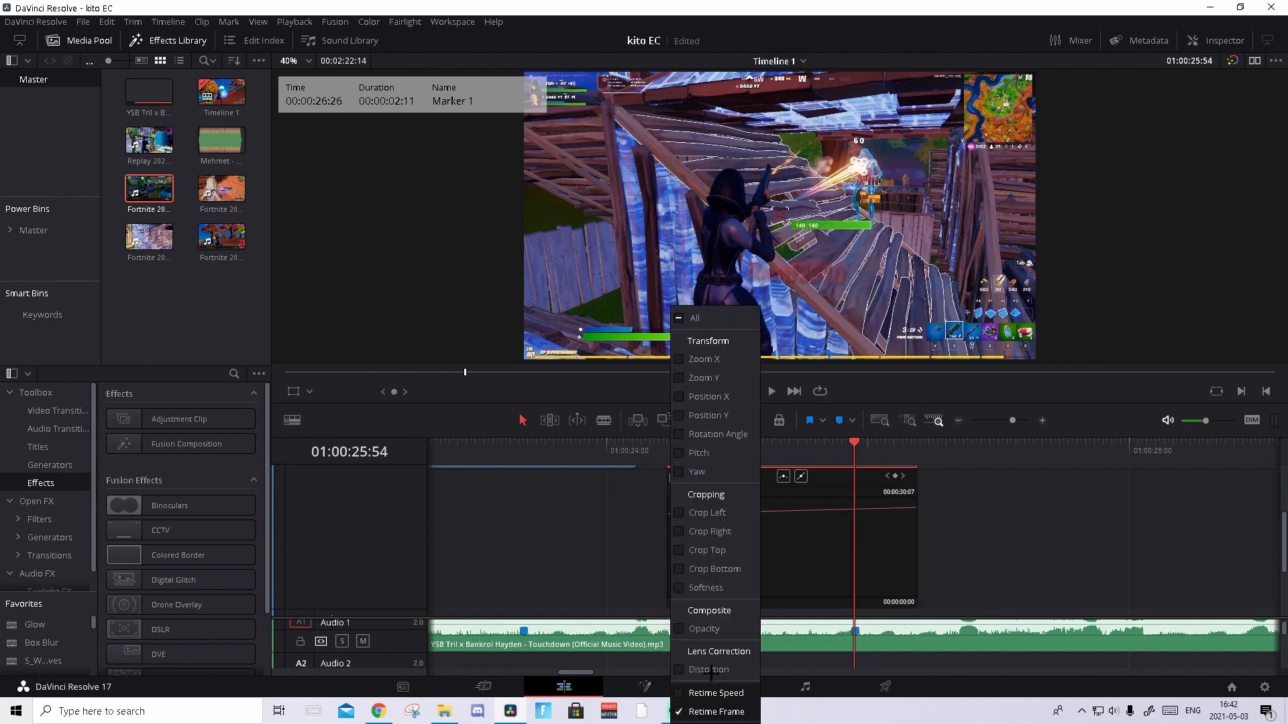
left_click(678, 693)
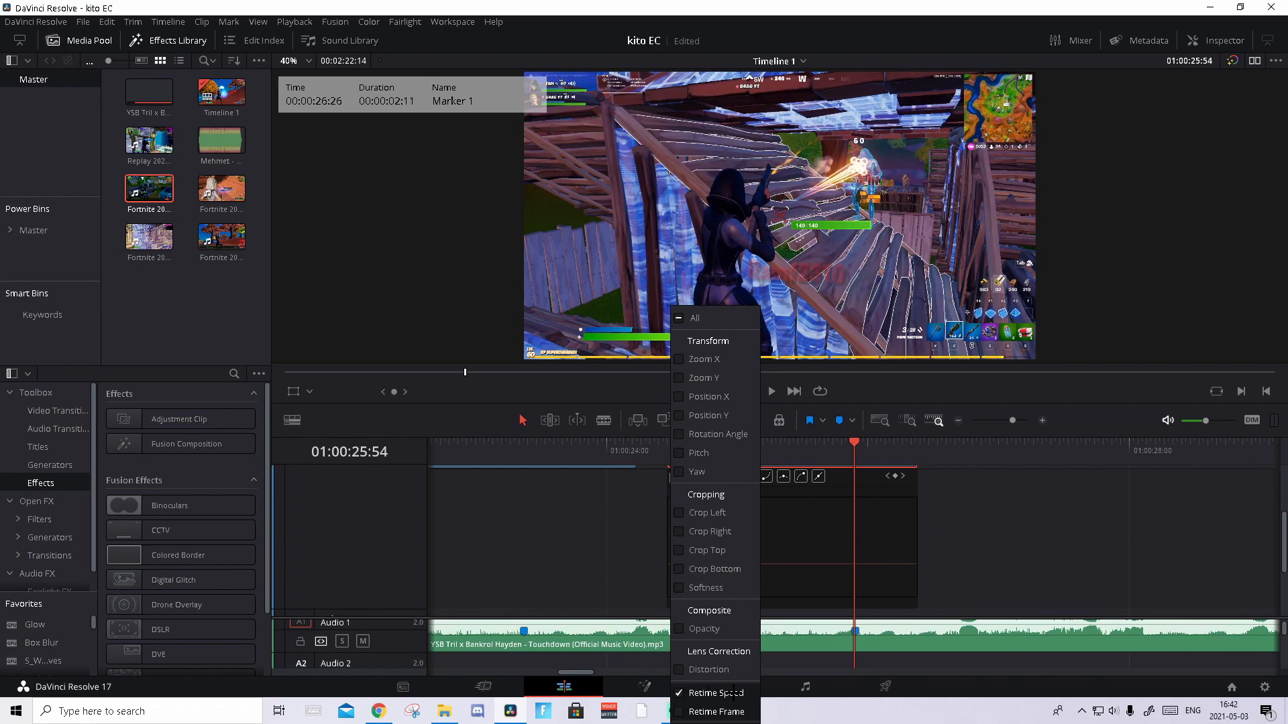
left_click(795, 603)
- Add Retime Speed keyframes at 01:00:25:54 and 01:00:25:48 and raise the speed between them to about 300%
left_click(1041, 420)
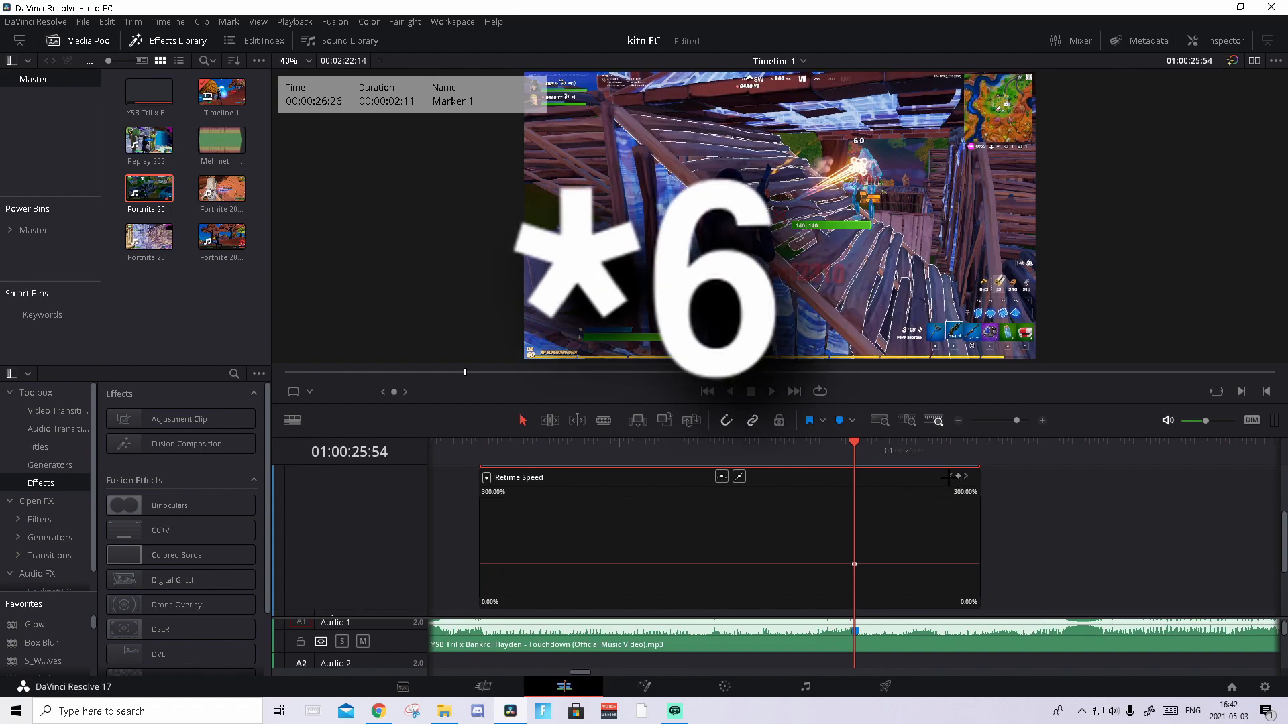
key("Left")
key("Left")
key("Left")
key("Left")
key("Left")
key("Left")
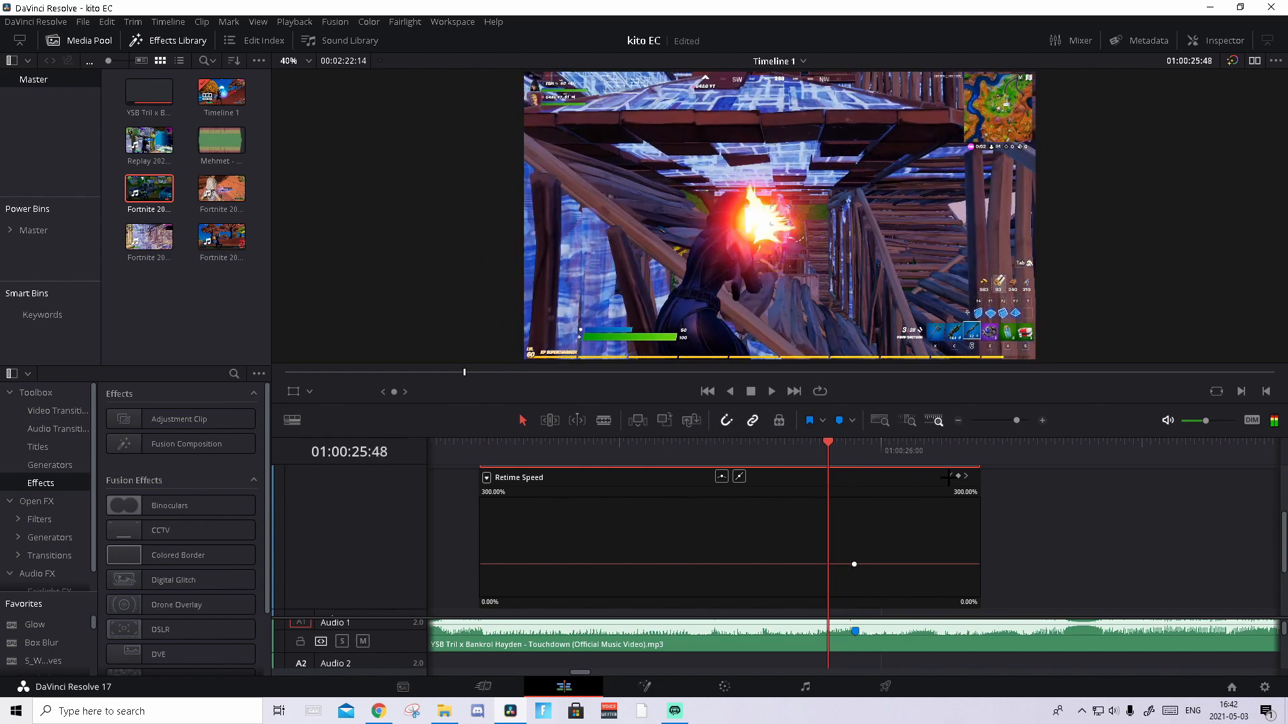
left_click_drag(859, 556, 837, 531)
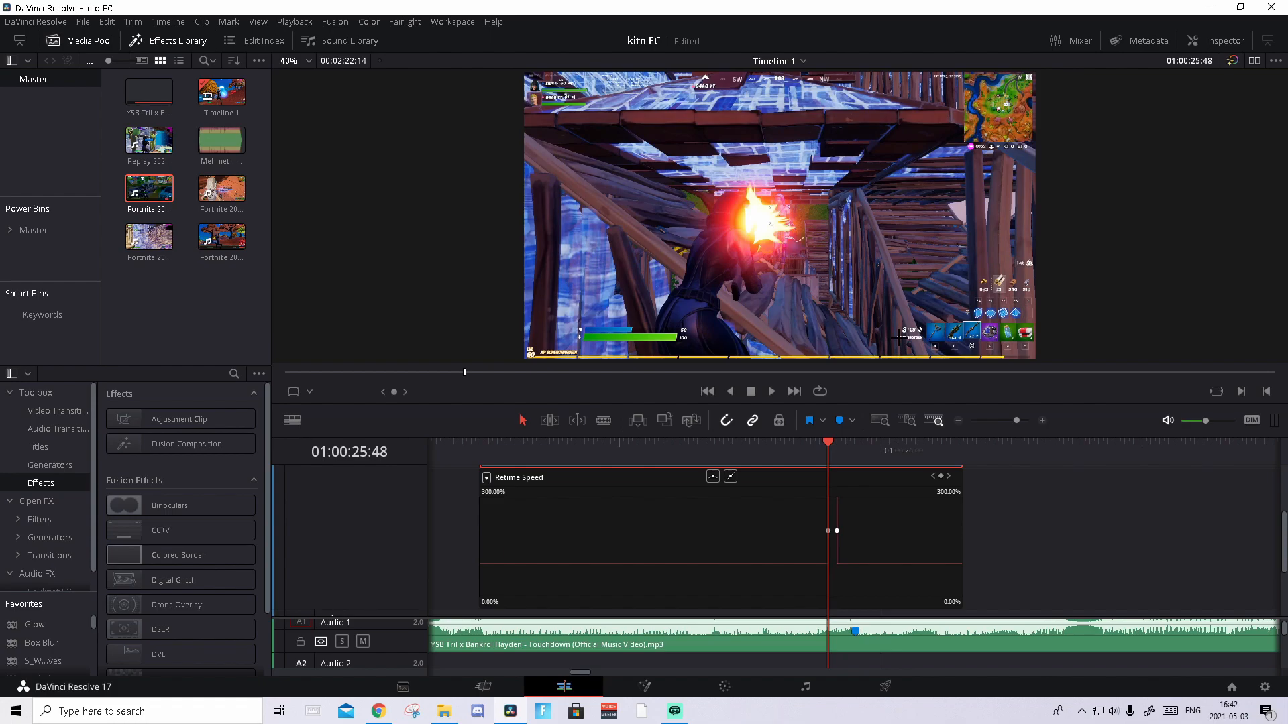
- Add a Retime Speed keyframe at 01:00:25:51 and raise the speed of the short section just before it
key("Right")
key("Right")
key("Right")
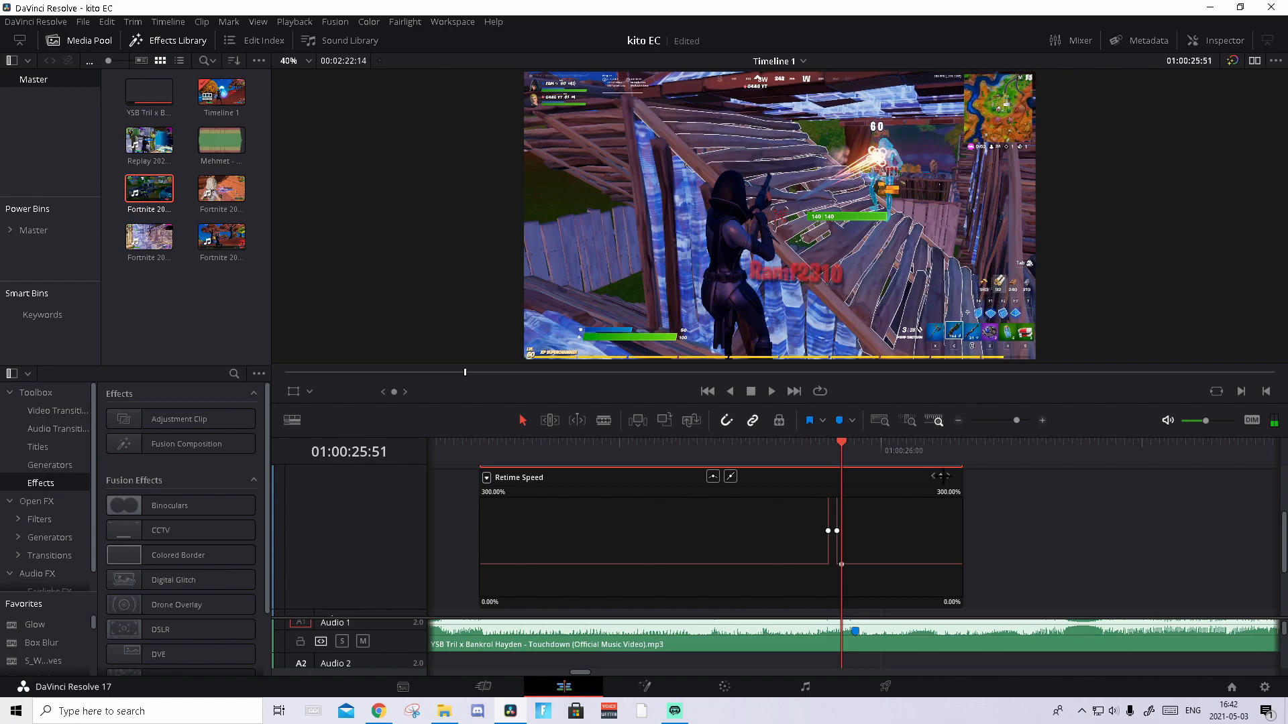
left_click(1042, 420)
left_click_drag(841, 564, 849, 495)
mouse_move(654, 448)
left_mouse_down()
mouse_move(640, 448)
mouse_move(977, 448)
mouse_move(789, 449)
mouse_move(844, 451)
left_mouse_up()
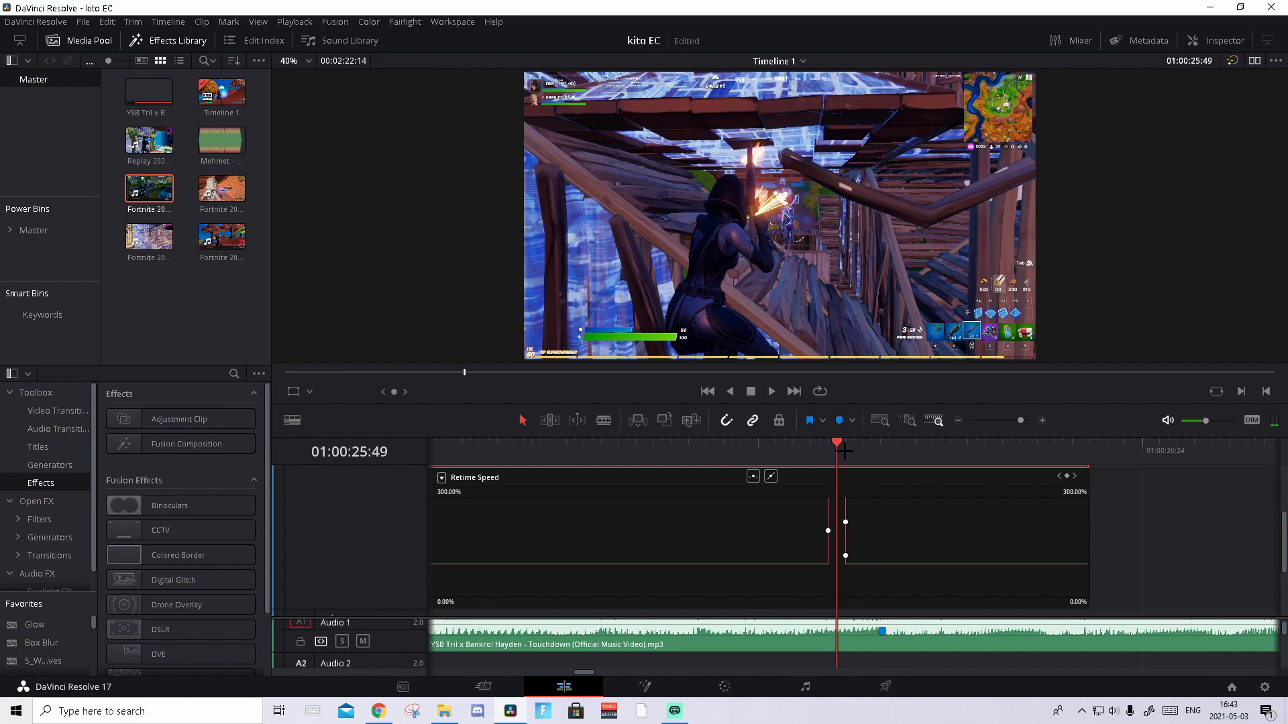
left_click_drag(844, 451, 845, 451)
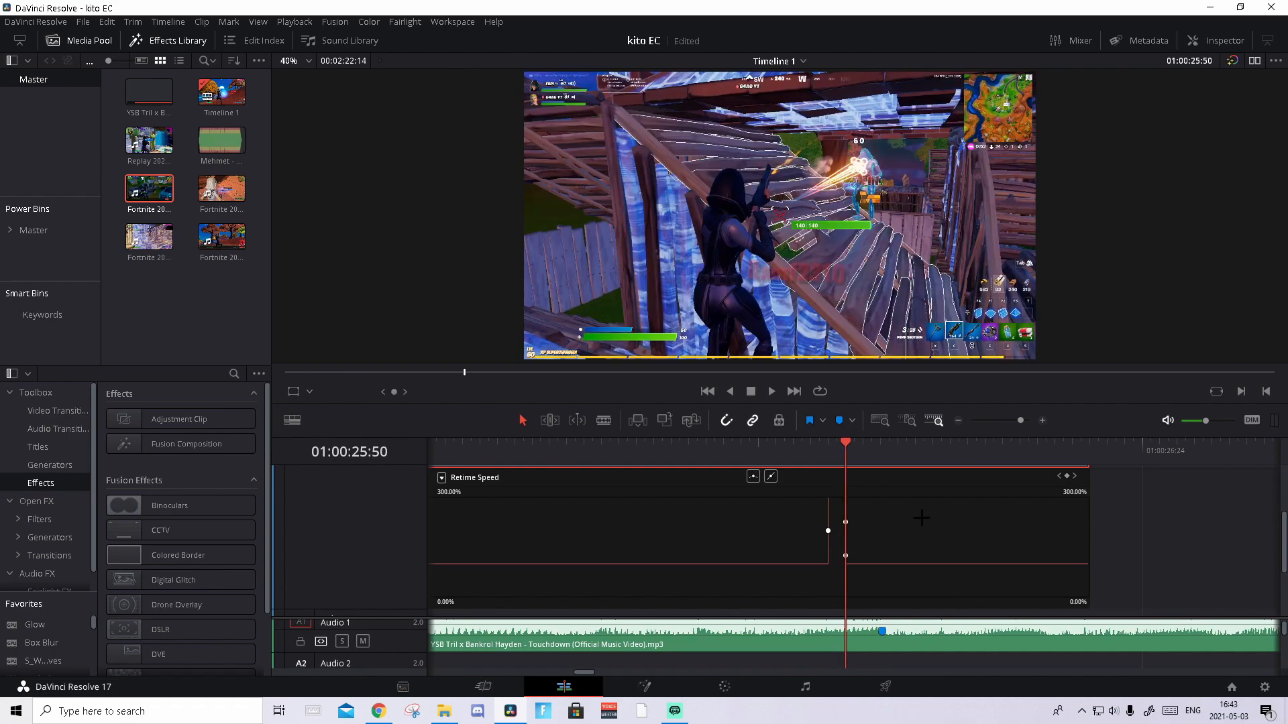
- Add a keyframe a few frames before the speed spike, lower the speed between it and the spike to about 50%, and play the result
left_click(1043, 421)
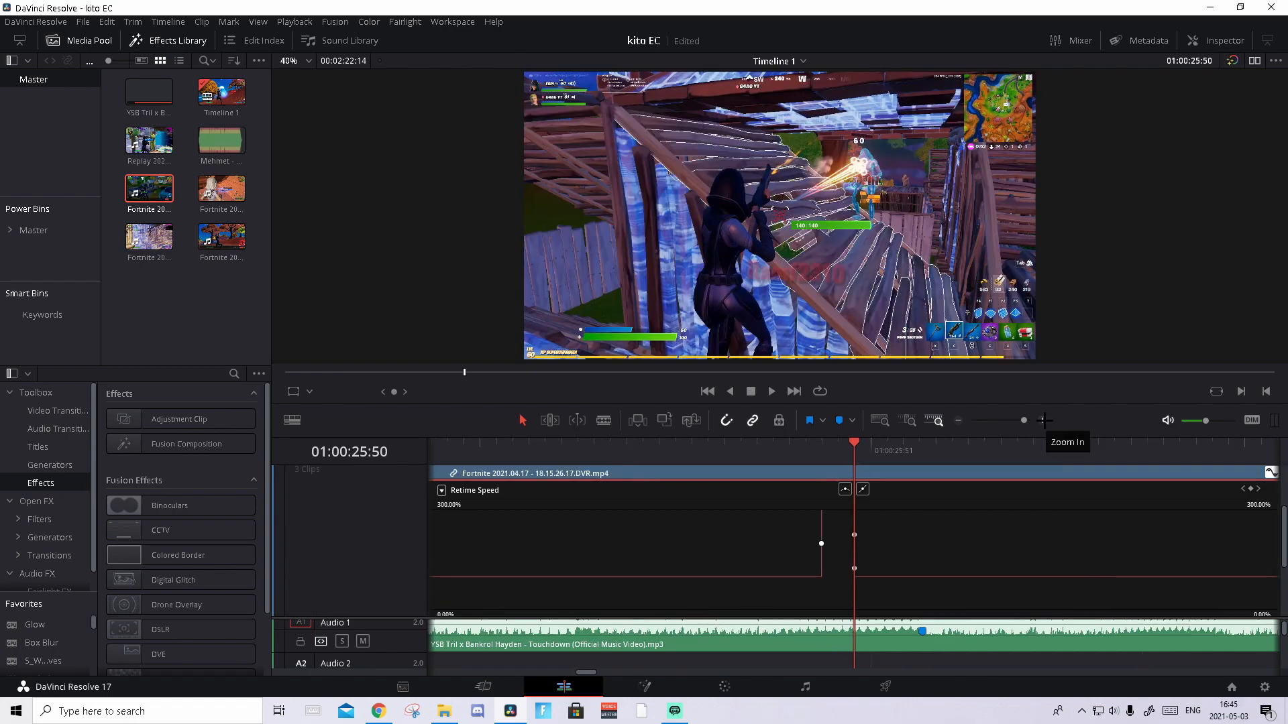
key("Left")
key("Left")
key("Left")
key("Left")
key("Left")
key("Left")
left_click_drag(787, 576, 793, 641)
left_click_drag(793, 640, 793, 648)
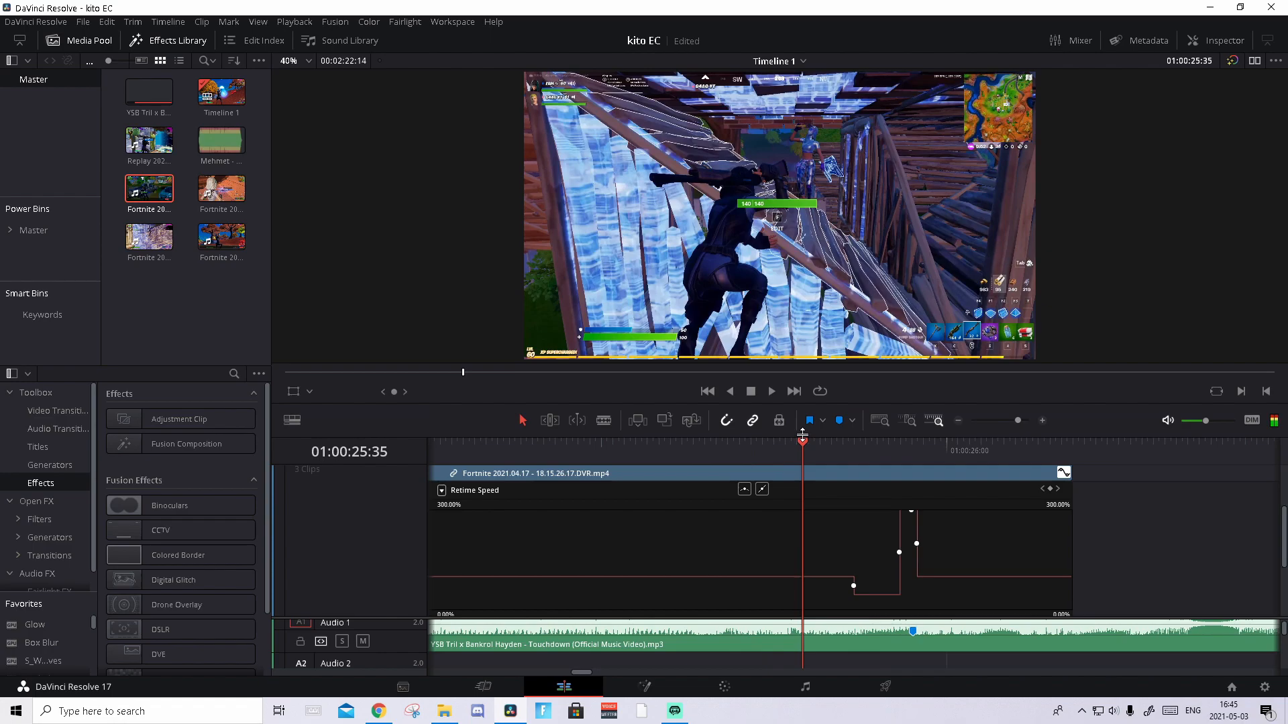
key("space")
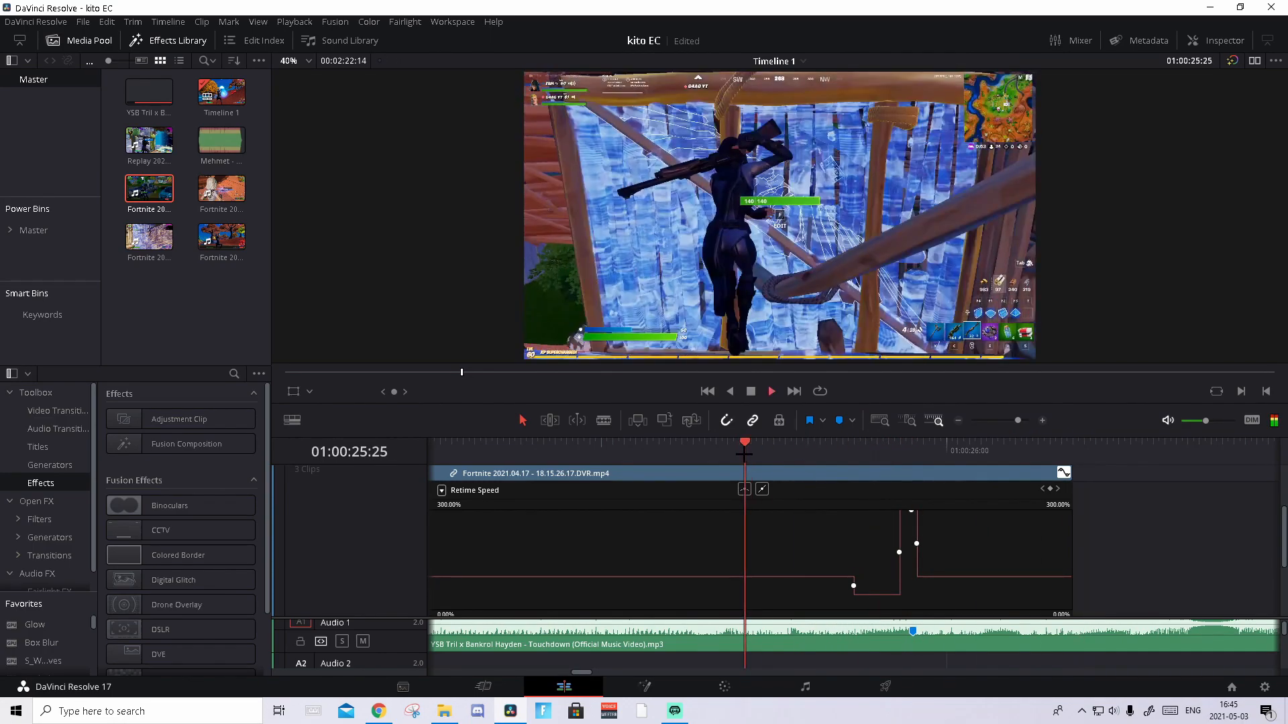
key("space")
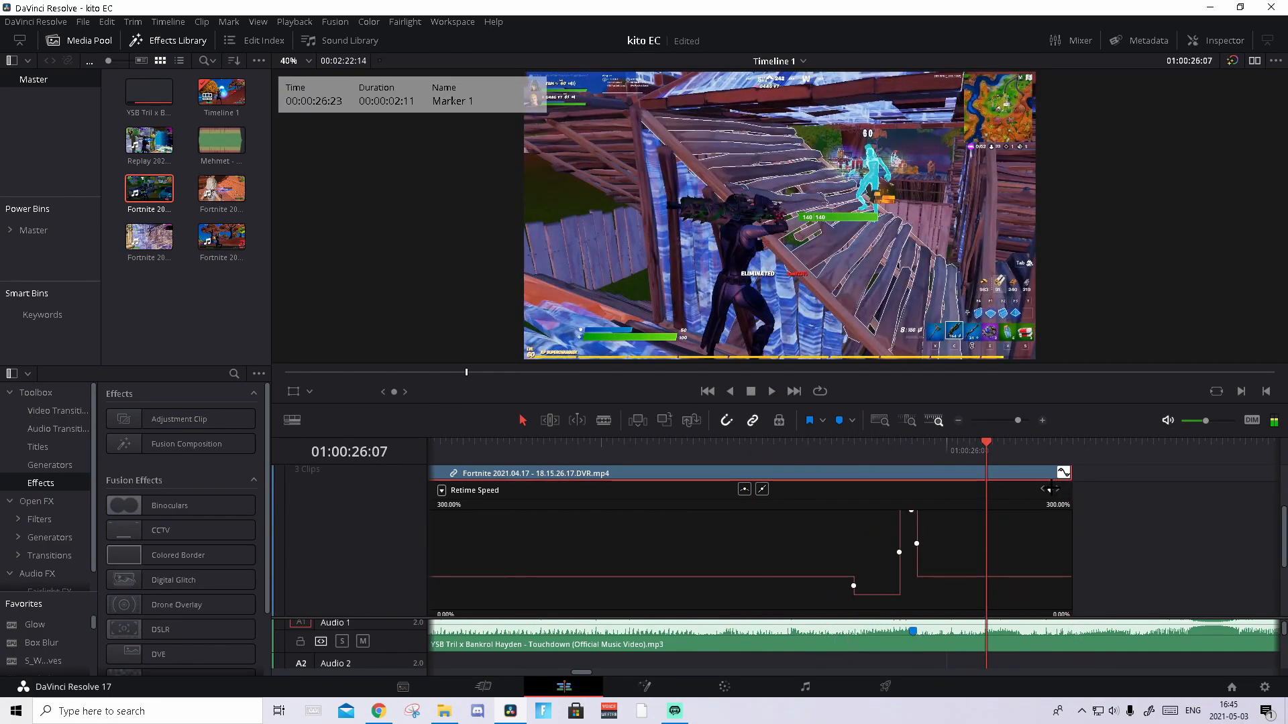
- Add a keyframe at 01:00:26:07, lower the speed between the spike and it to about 50%, and play the result
left_click_drag(931, 583, 939, 652)
left_click_drag(927, 444, 799, 429)
key("space")
key("space")
left_click(760, 448)
key("space")
key("space")
- Smooth the keyframes on both sides of the speed spike into Bezier curves and play the ramp
scroll(897, 562, "up", 1)
left_click(898, 565)
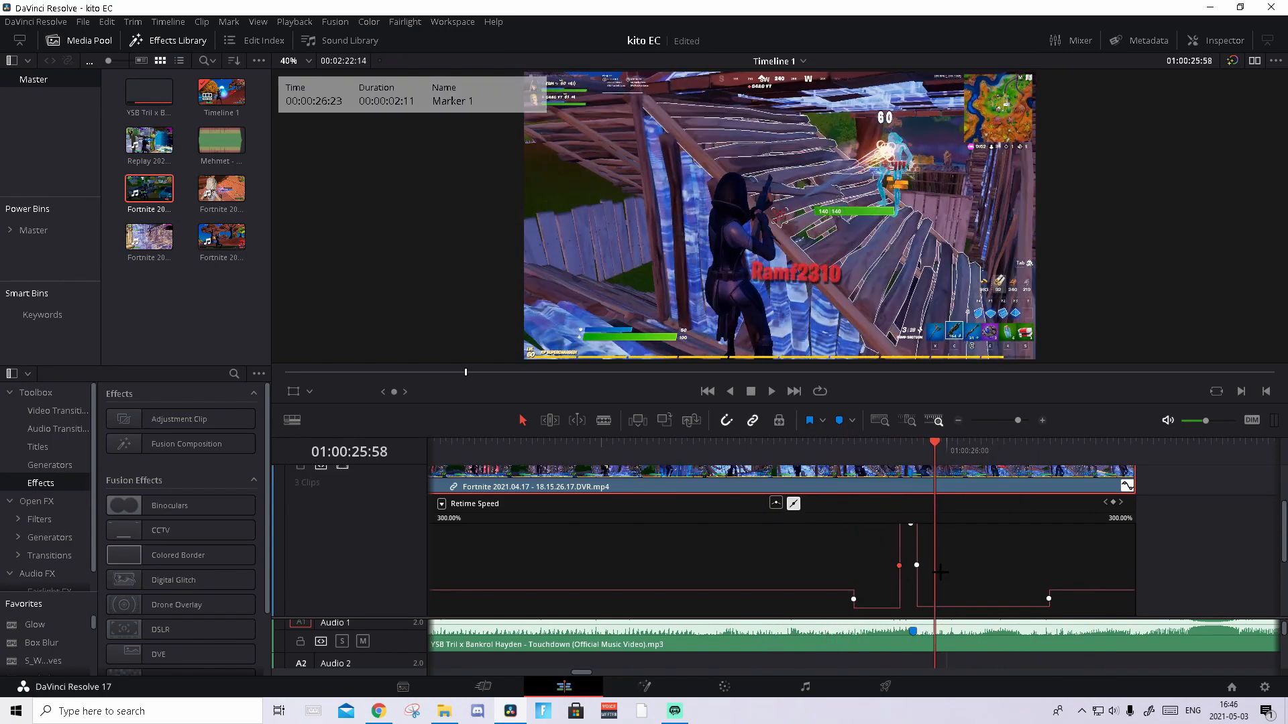
left_click(775, 503)
left_click(917, 564)
left_click(776, 503)
left_click(727, 452)
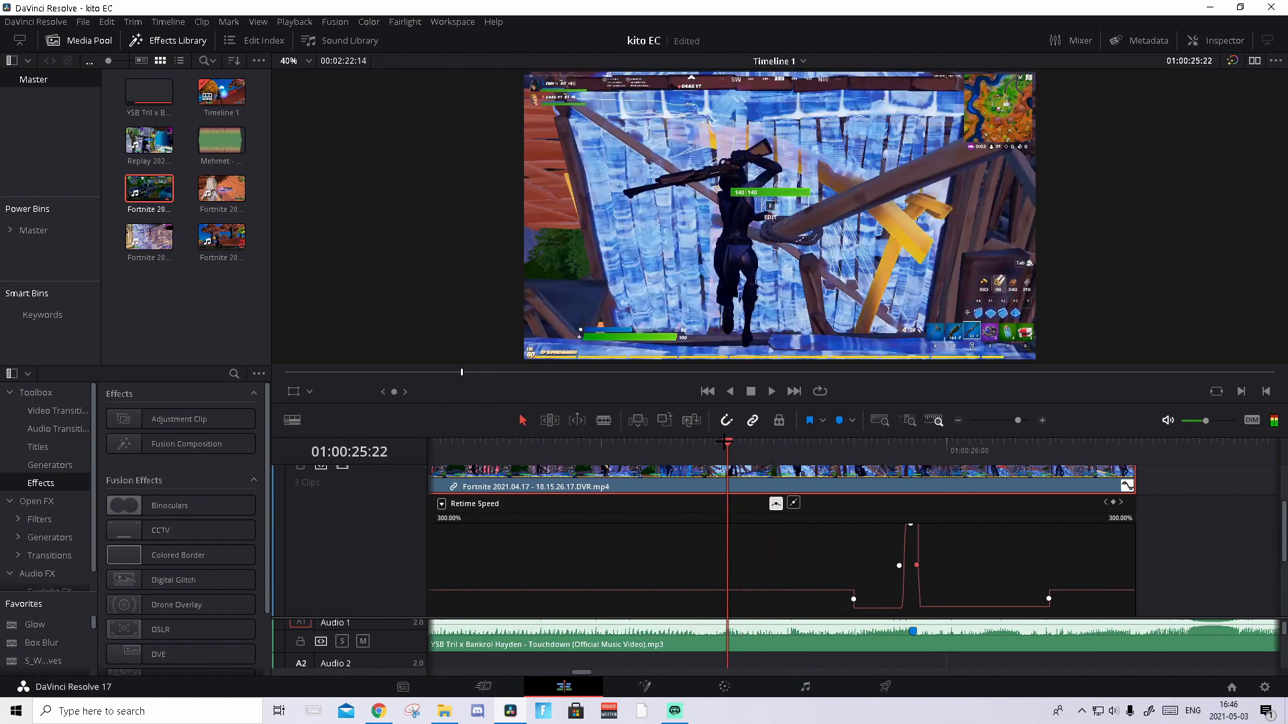
key("space")
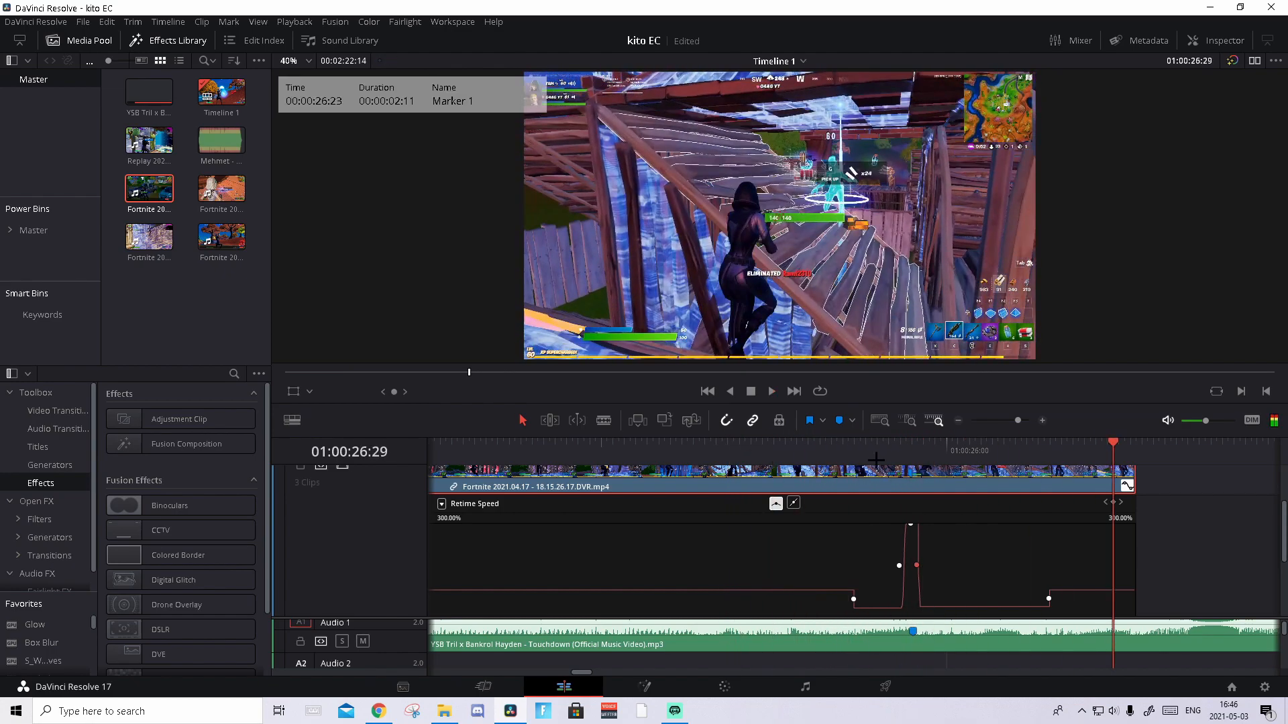
left_click(796, 458)
- Smooth the keyframe where the slow section before the spike begins and lengthen its curve handle
left_click(853, 599)
left_click(775, 503)
left_click_drag(870, 599, 900, 599)
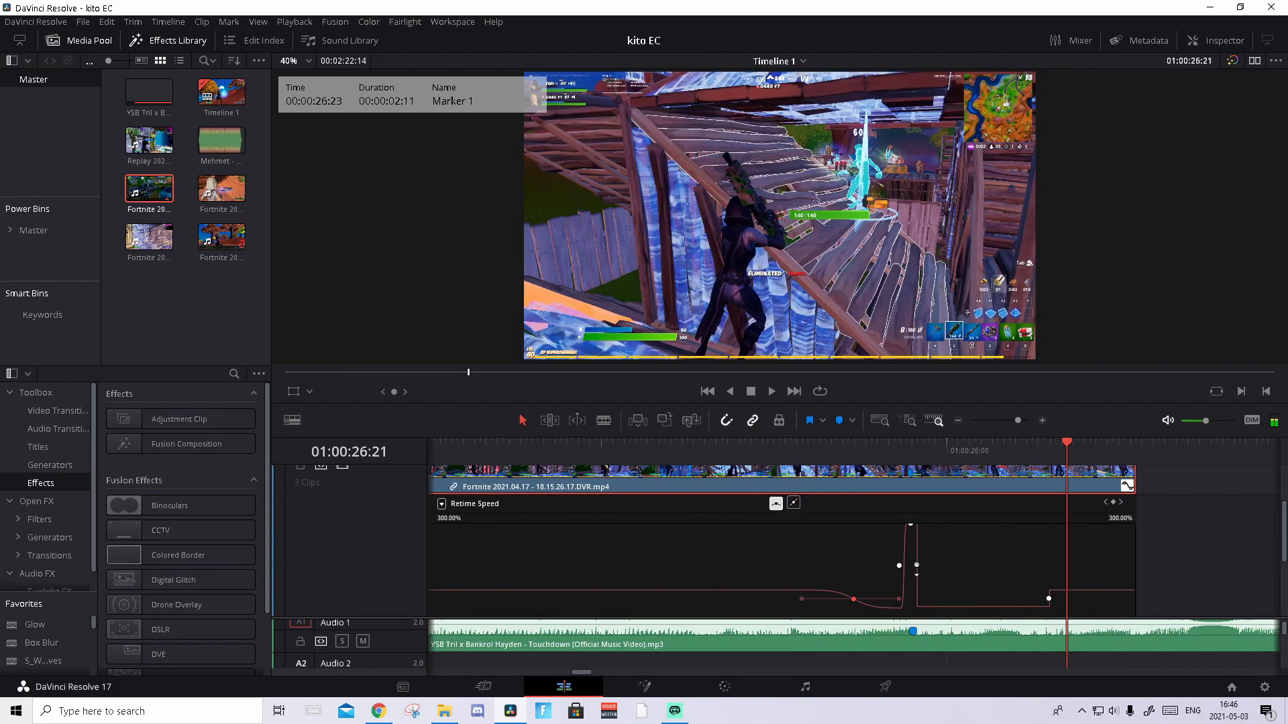